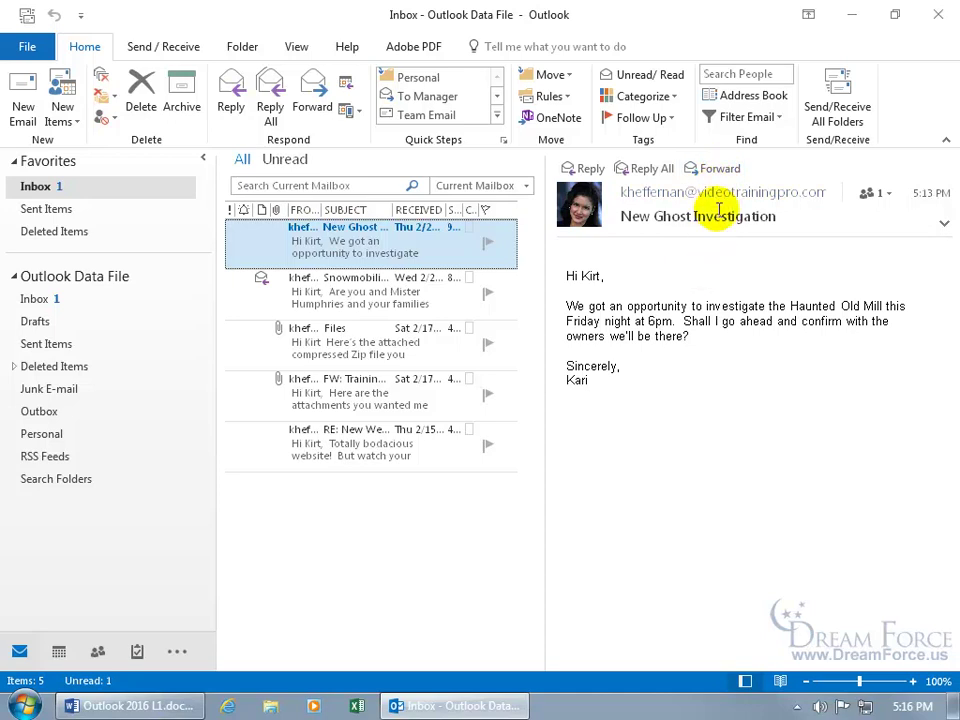
Forward New Ghost Investigation to the autocompleted recipient with a greeting ending 'Are you free?'.
left_click(716, 167)
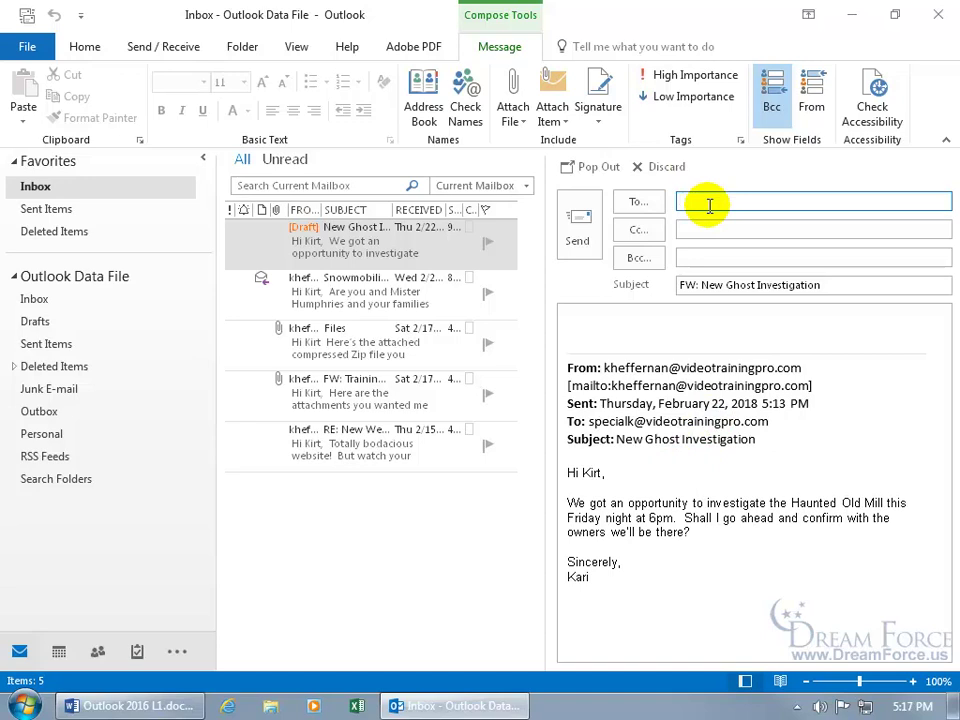
type("w")
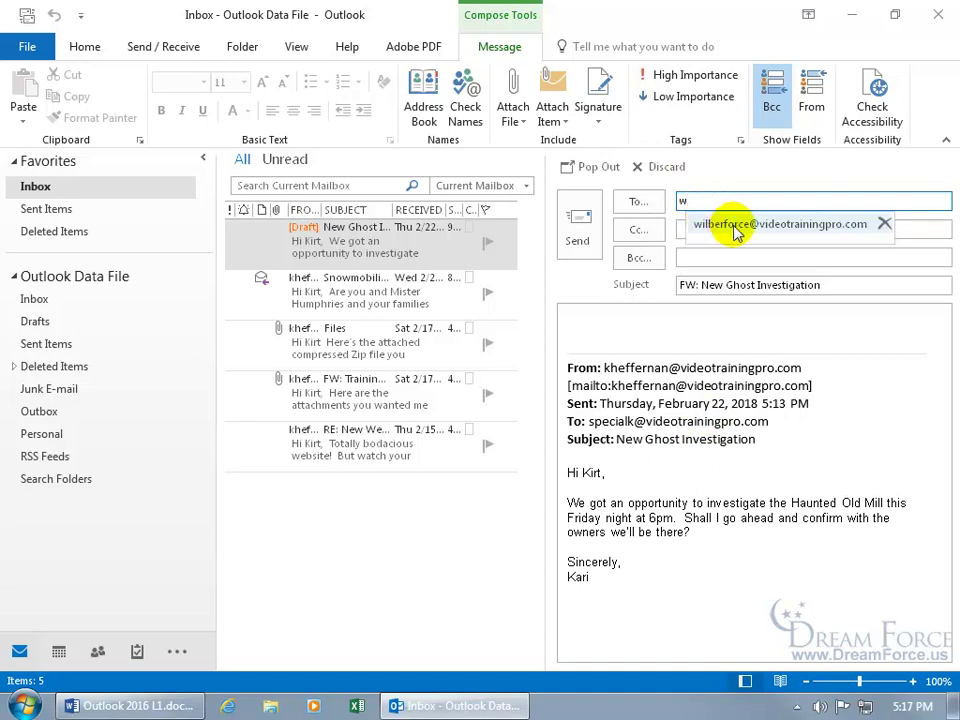
left_click(735, 222)
left_click(659, 317)
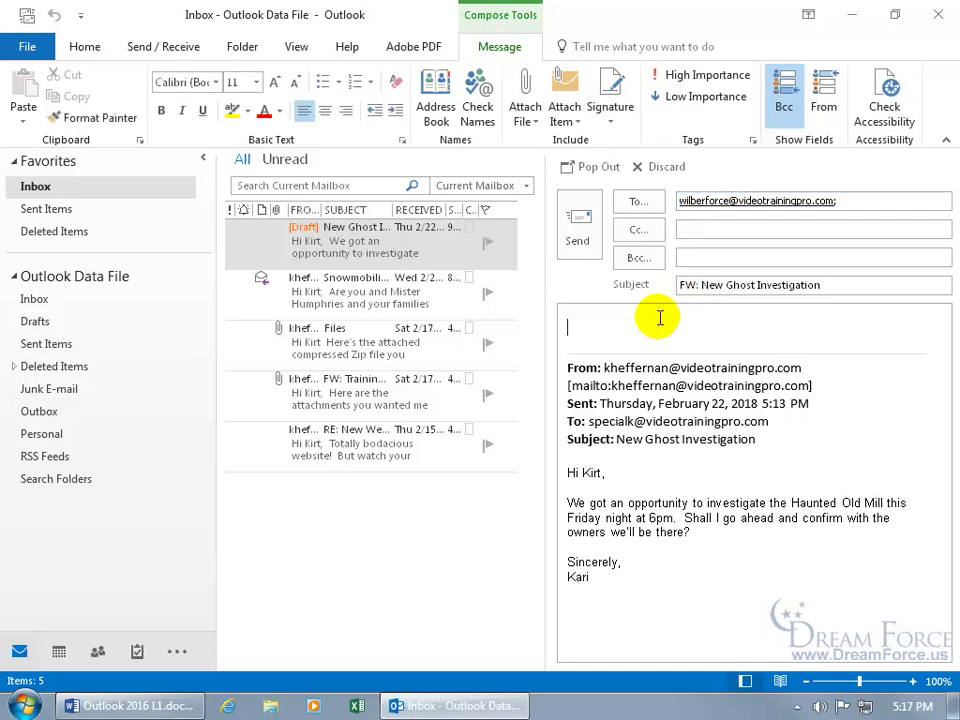
type("Hey Mr. Humphries!  Are you free!")
key("BackSpace")
type("?")
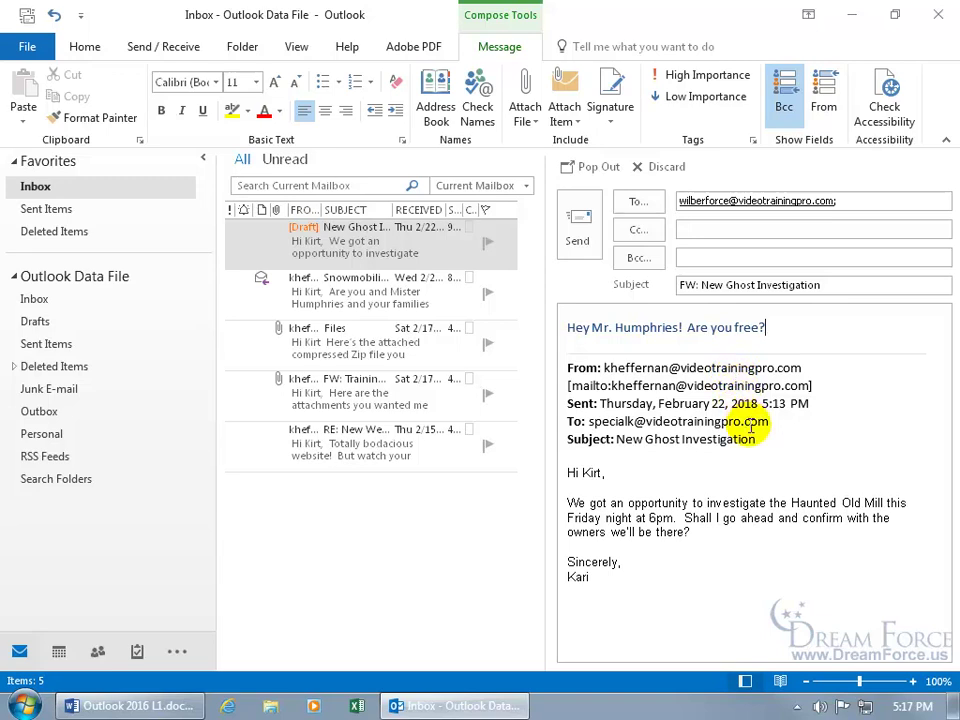
Delete the forwarded message header block from the draft, then undo to restore it.
left_click_drag(700, 285, 680, 290)
left_click_drag(770, 443, 561, 364)
key("Delete")
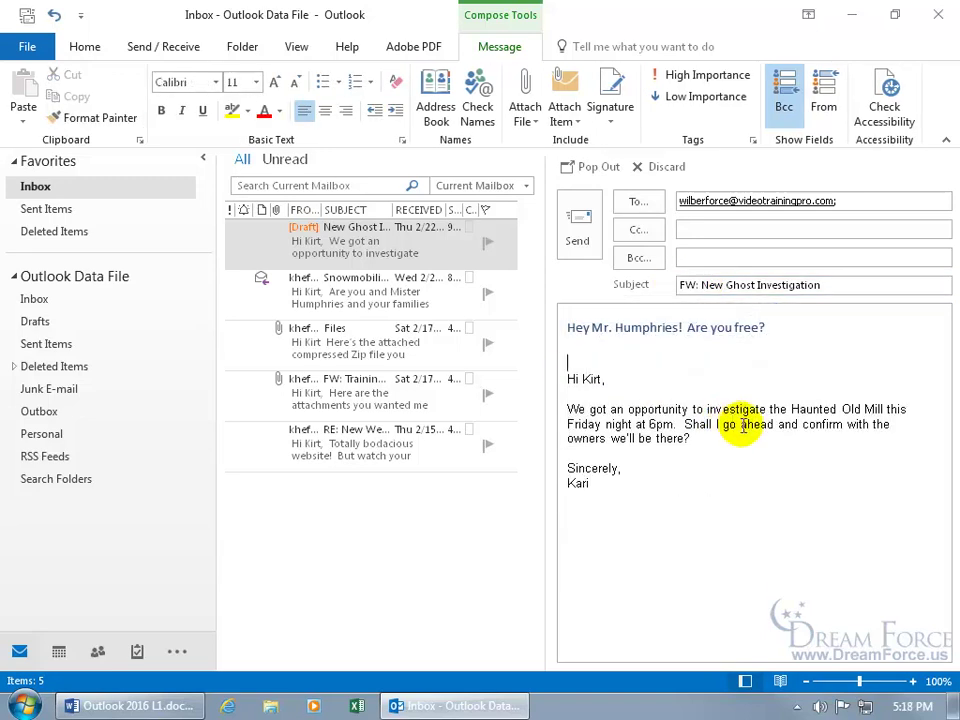
double_click(591, 379)
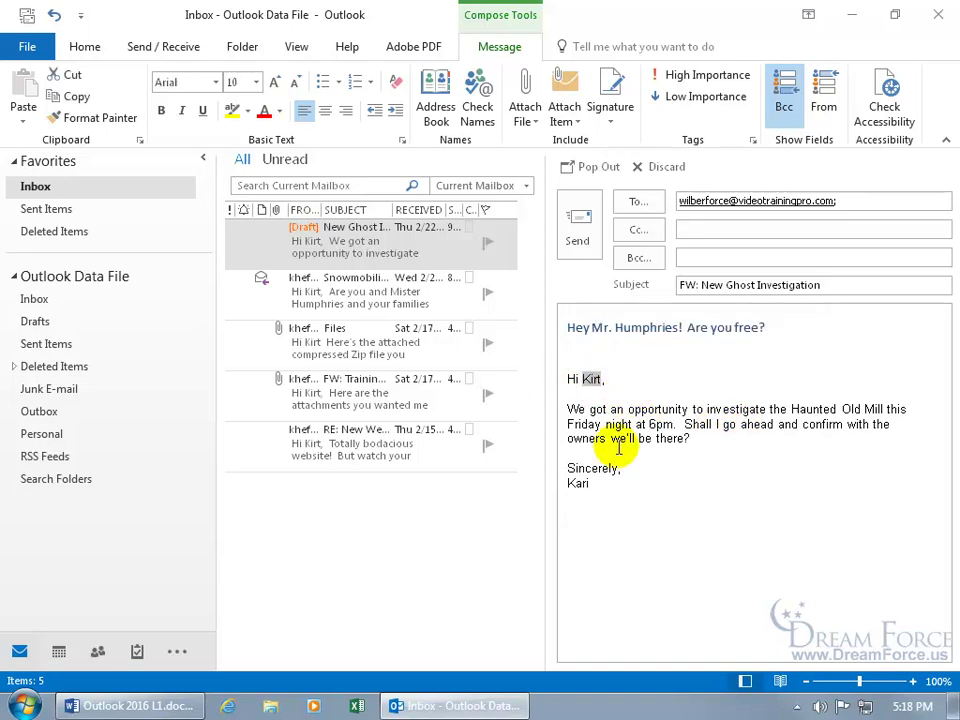
double_click(582, 483, "ctrl")
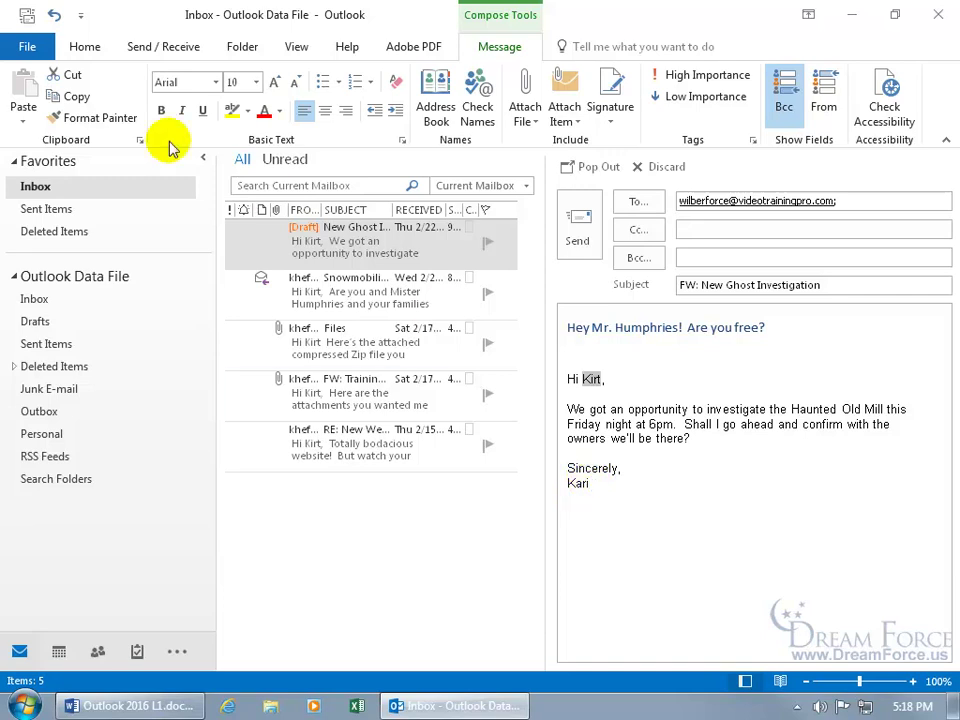
left_click(55, 15)
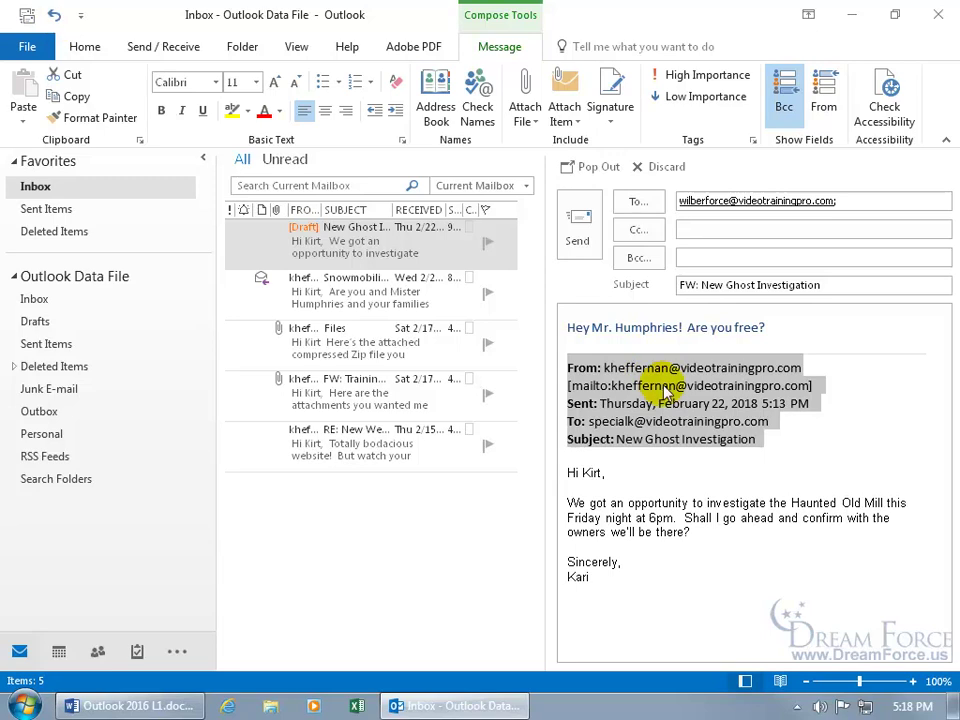
left_click(681, 326)
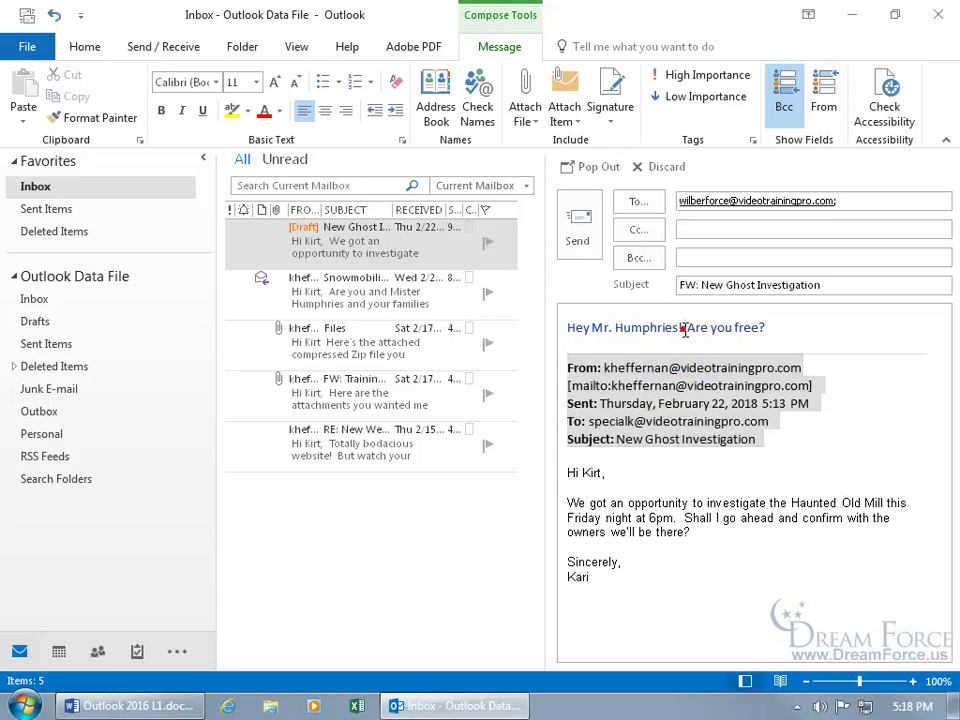
left_click(648, 170)
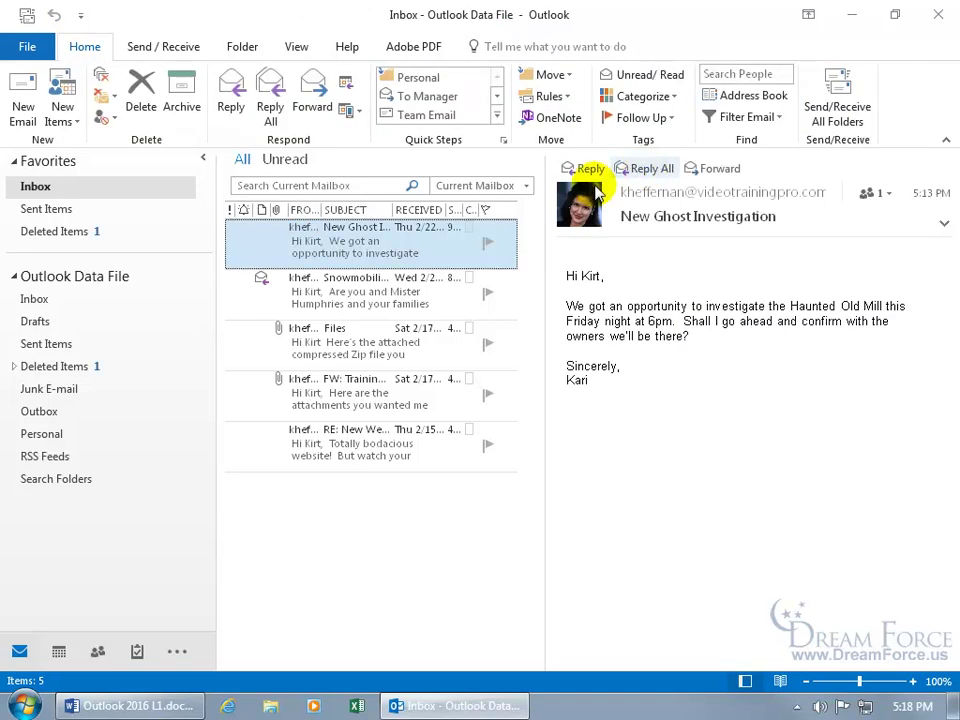
left_click(93, 370)
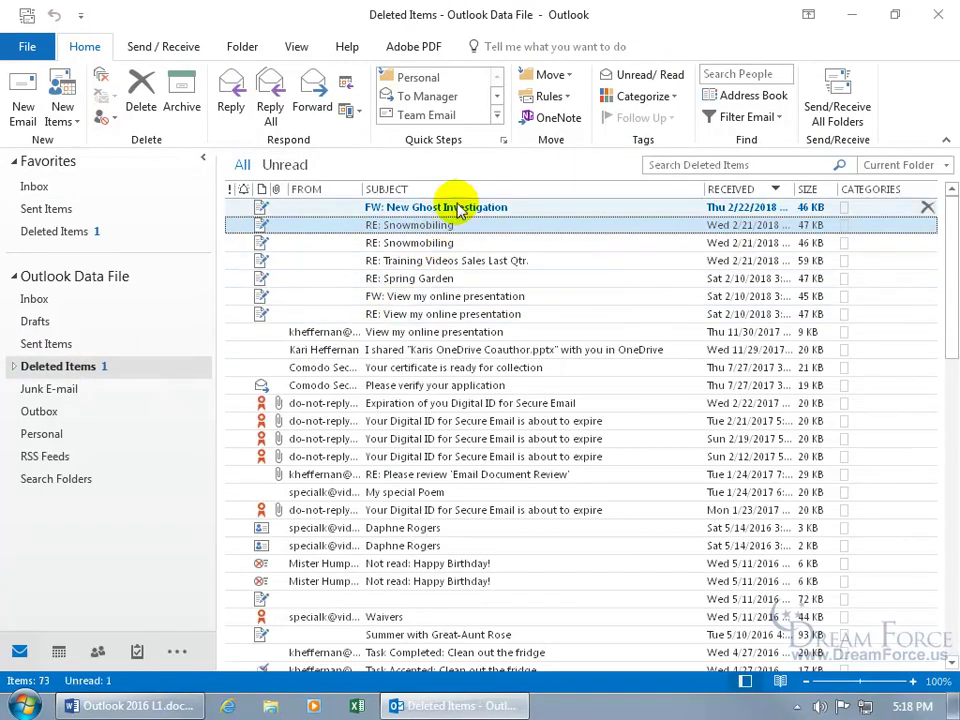
double_click(459, 209)
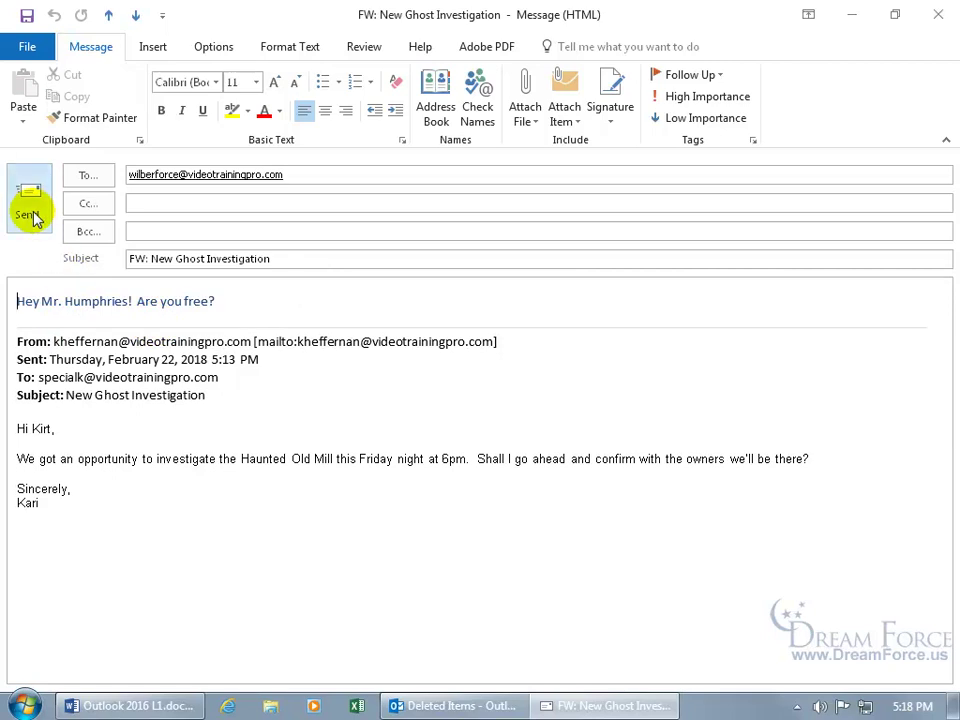
left_click(938, 14)
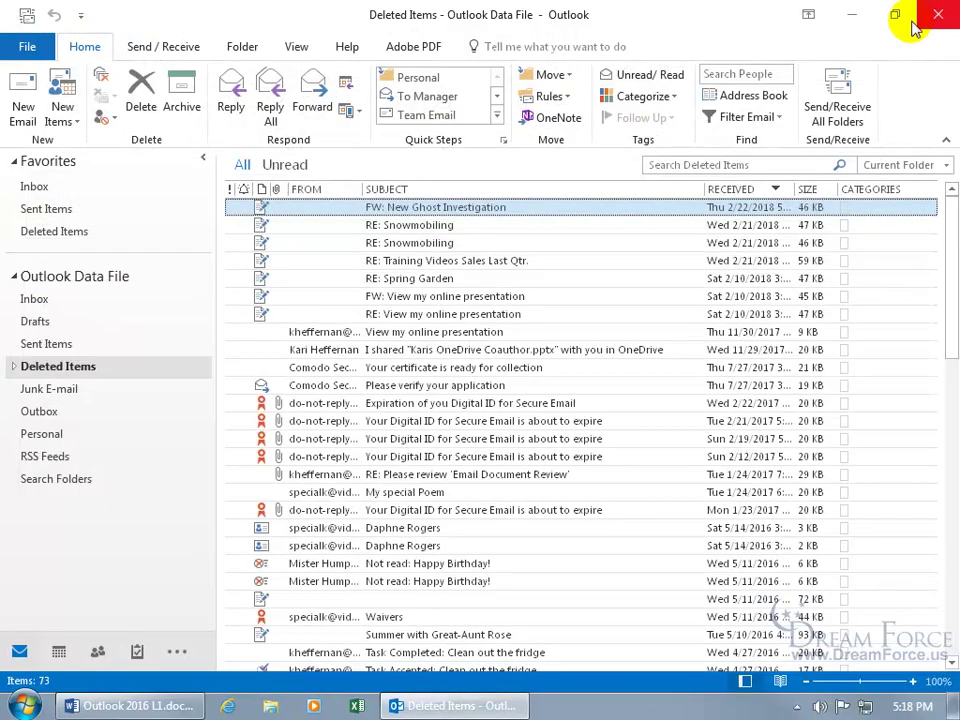
left_click(30, 187)
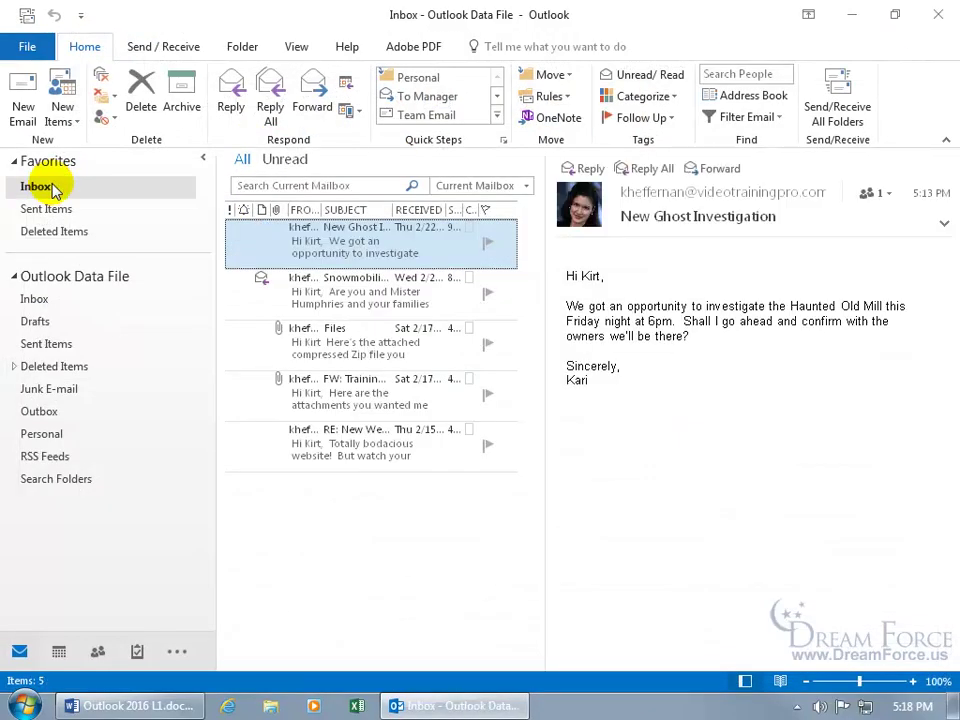
left_click(712, 168)
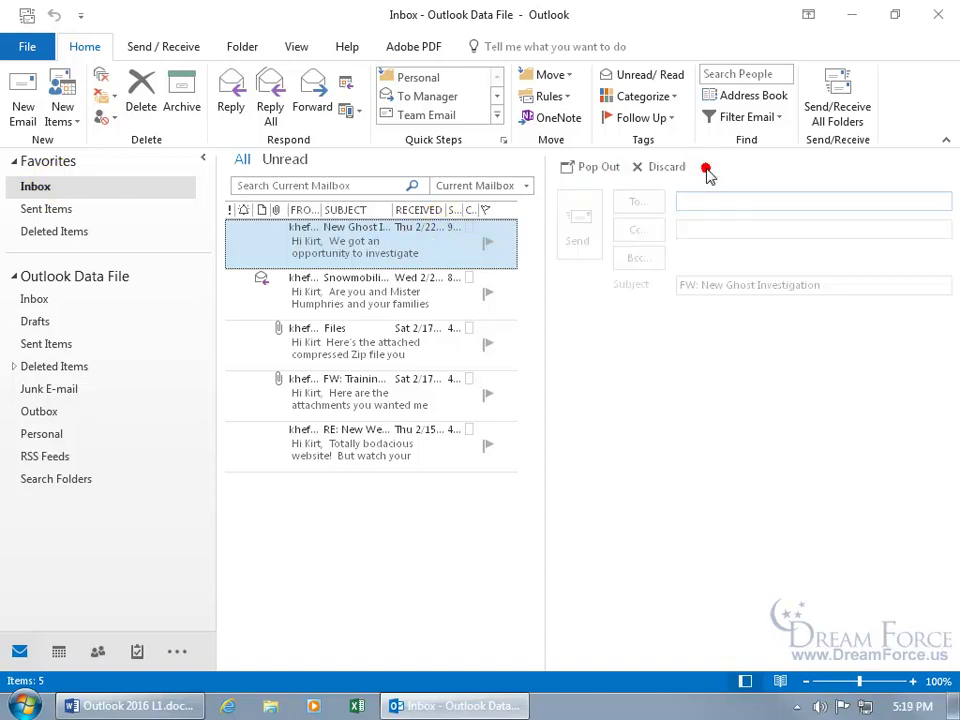
left_click(597, 168)
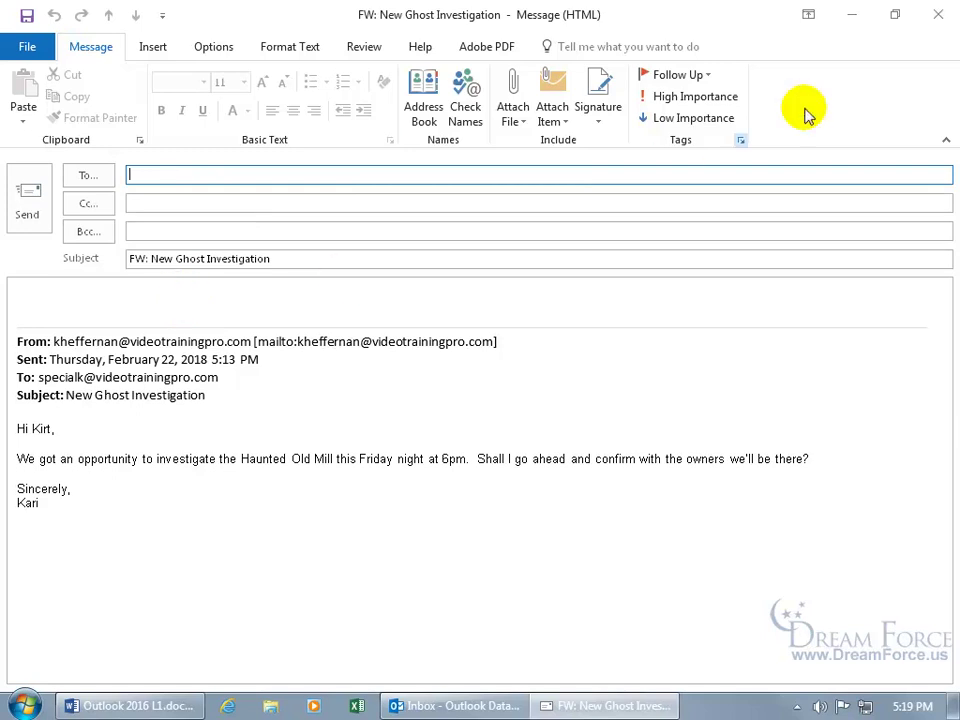
left_click(938, 14)
left_click(488, 407)
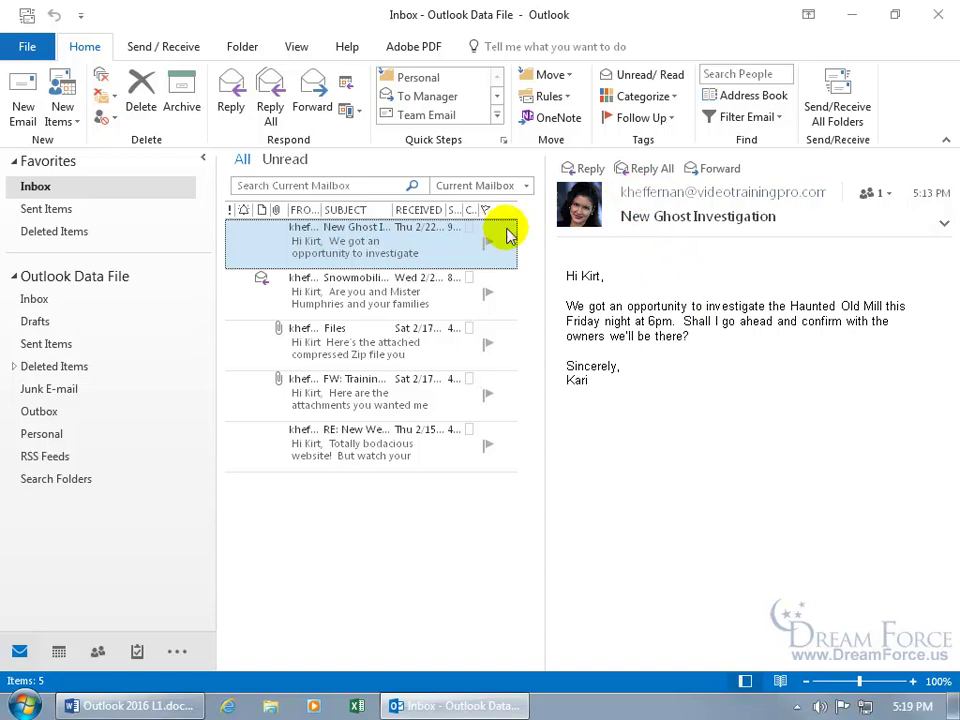
right_click(360, 243)
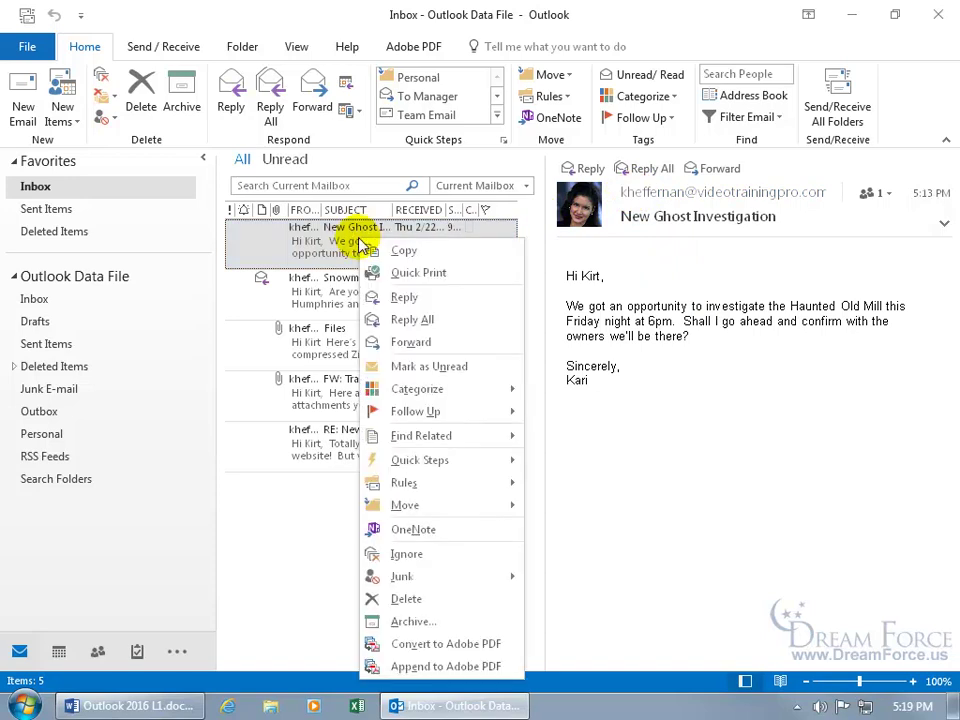
left_click(385, 342)
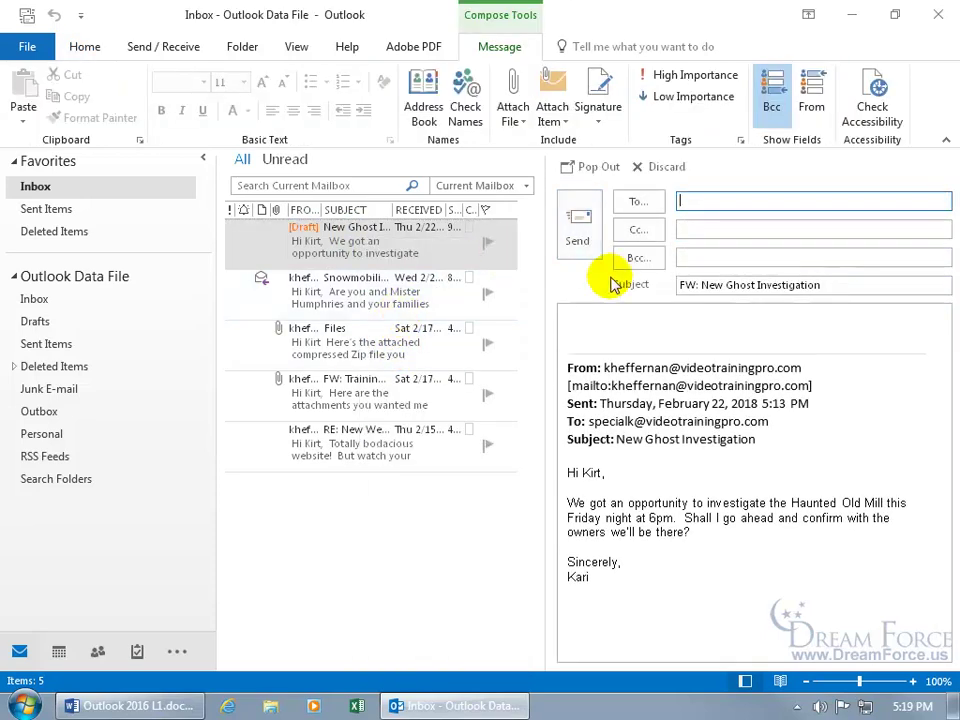
left_click(636, 169)
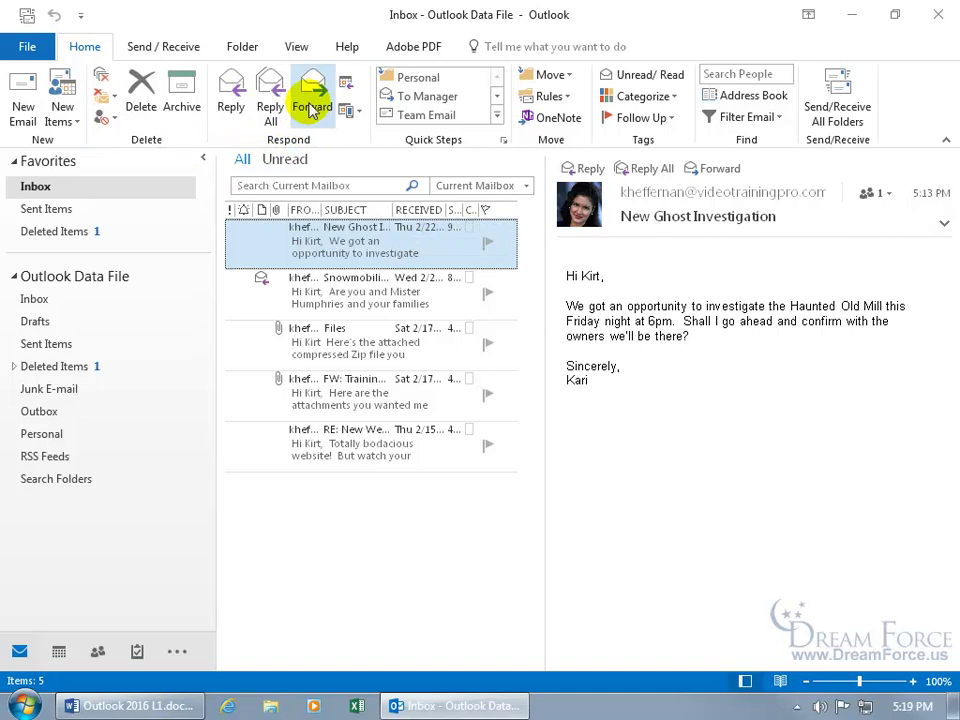
Open New Ghost Investigation and send it forwarded to the suggested recipient with 'Please come and join us!'.
double_click(312, 254)
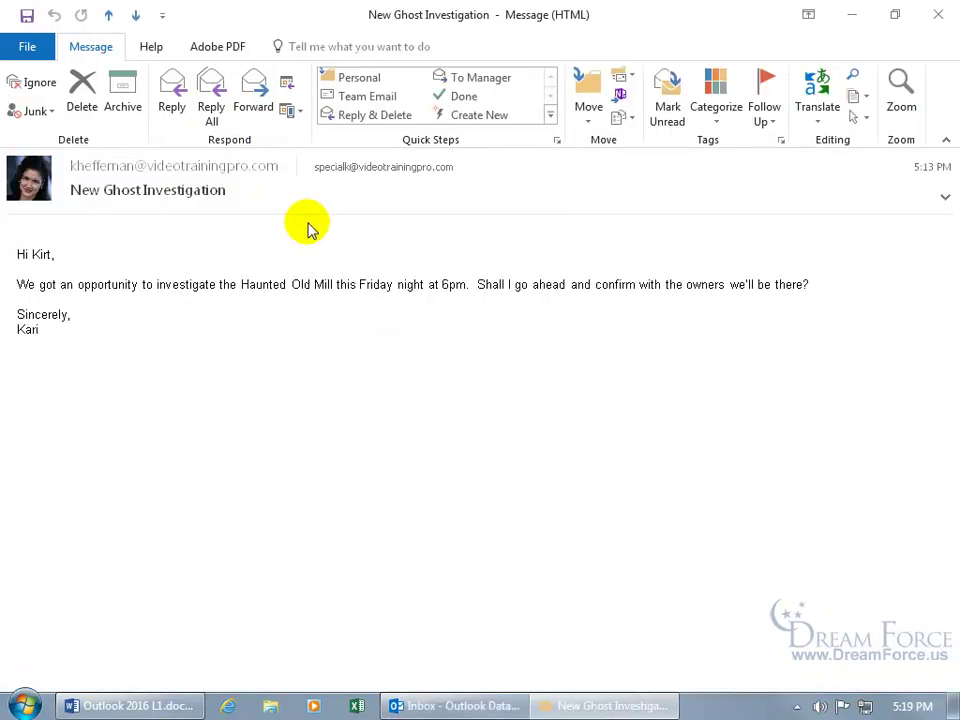
left_click(256, 101)
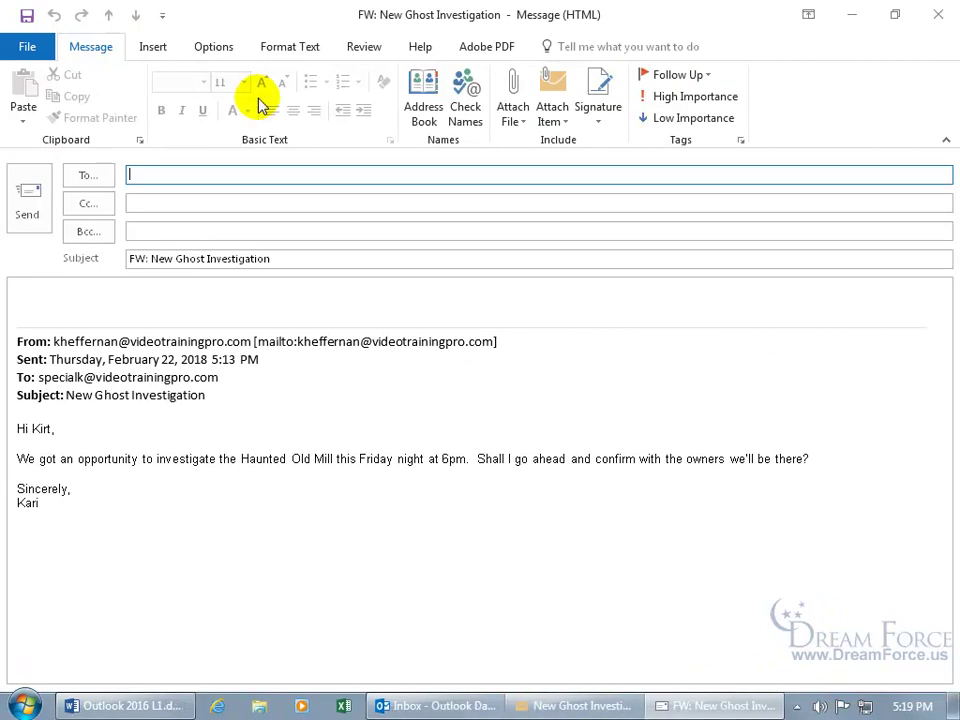
type("w")
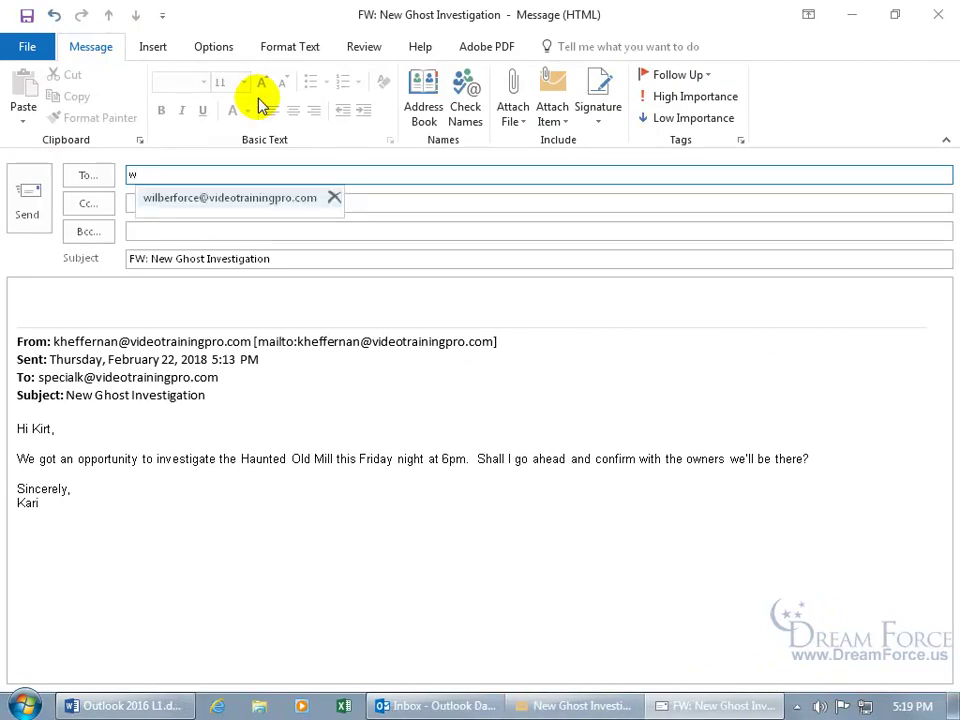
key("Return")
left_click(155, 292)
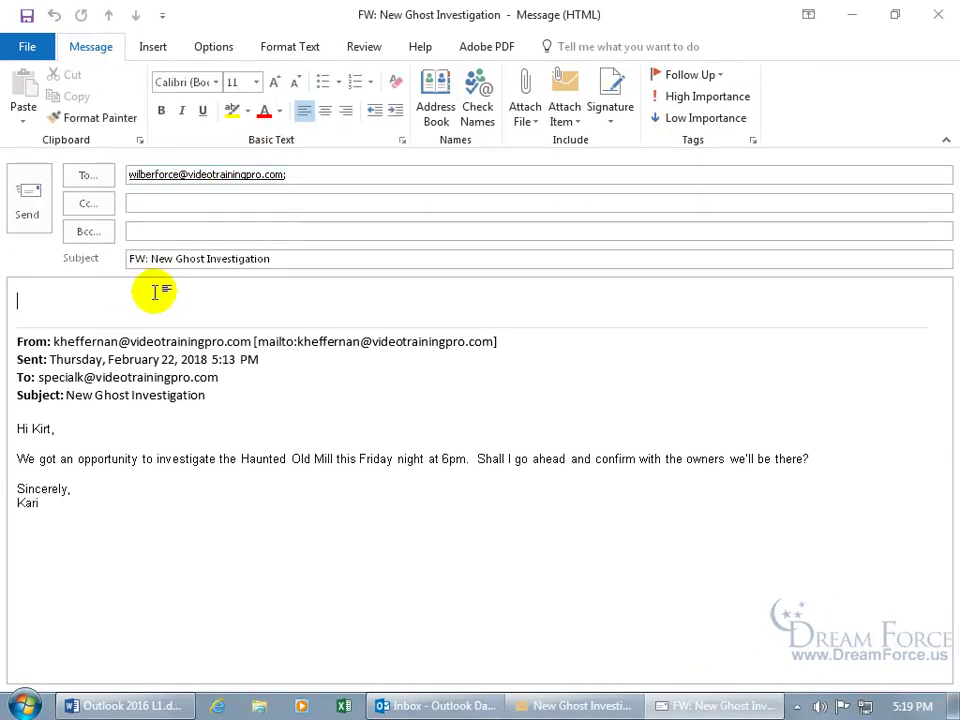
type("Please come and join us!")
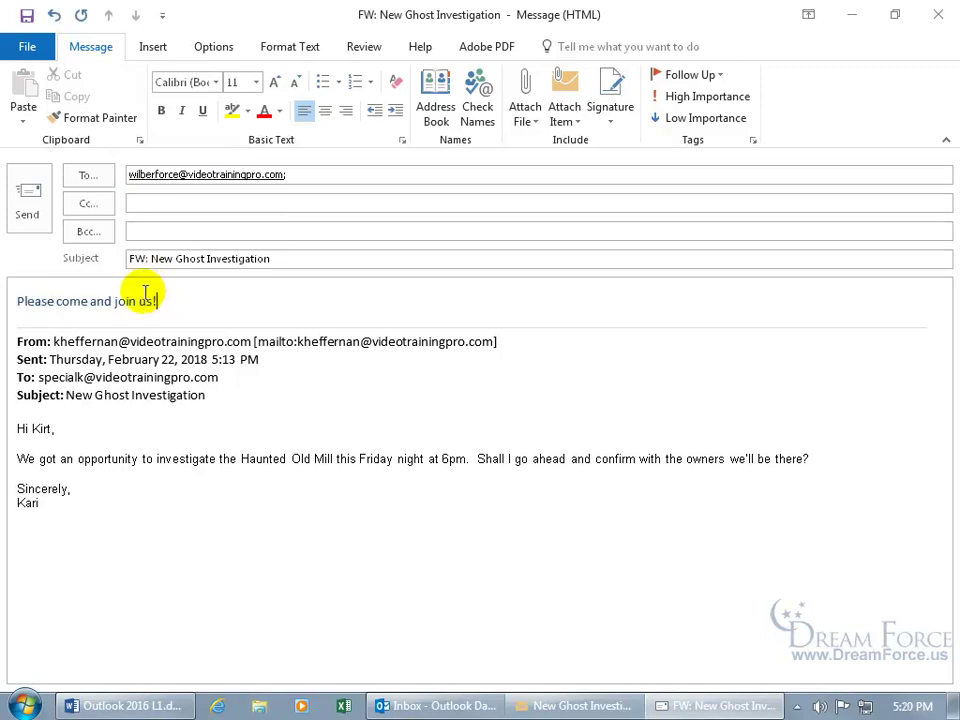
left_click(38, 227)
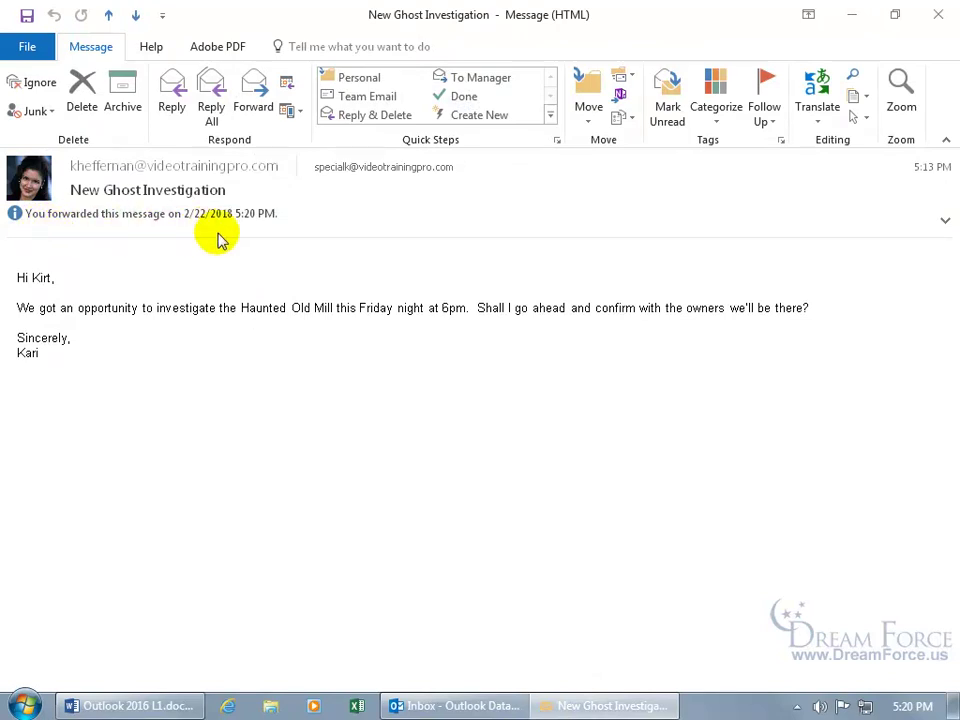
left_click(937, 15)
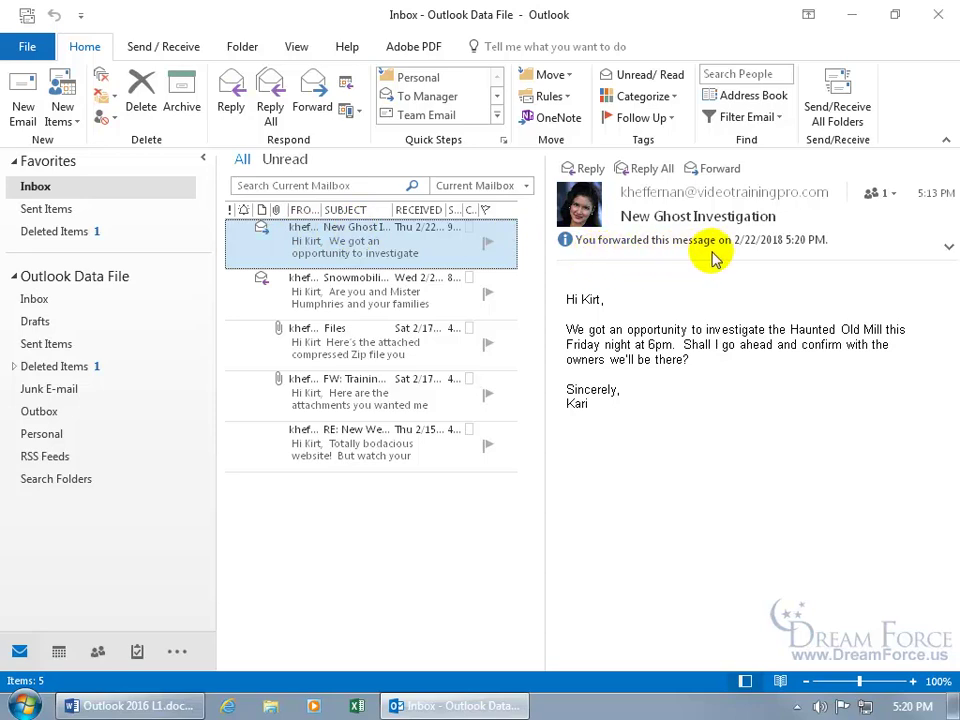
Open the sent FW: New Ghost Investigation from Sent Items and expand, then collapse its header.
left_click(949, 249)
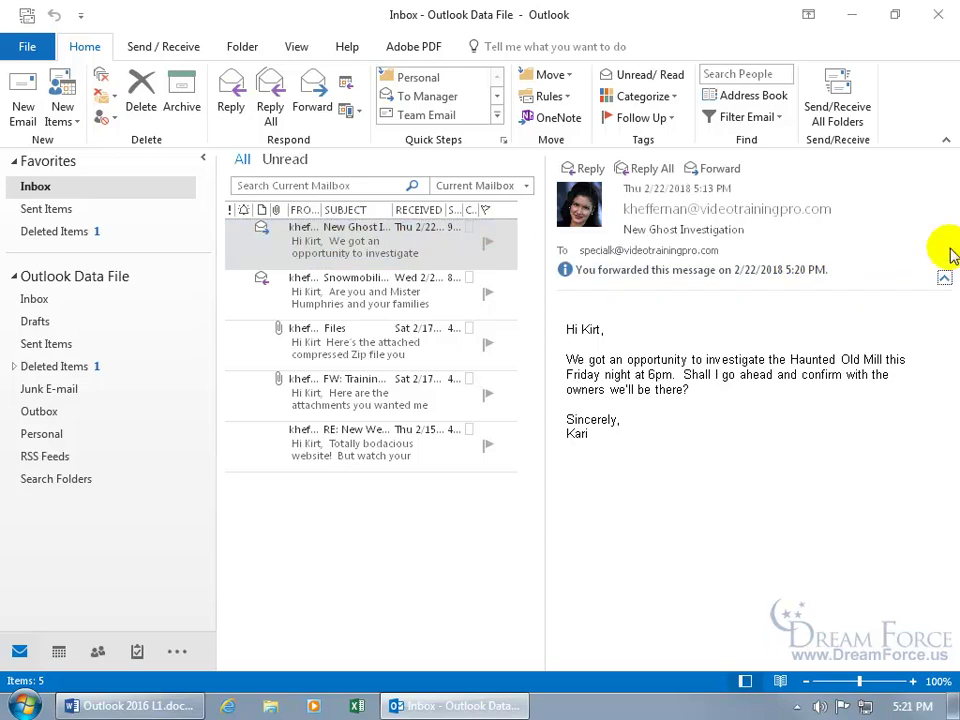
left_click(944, 277)
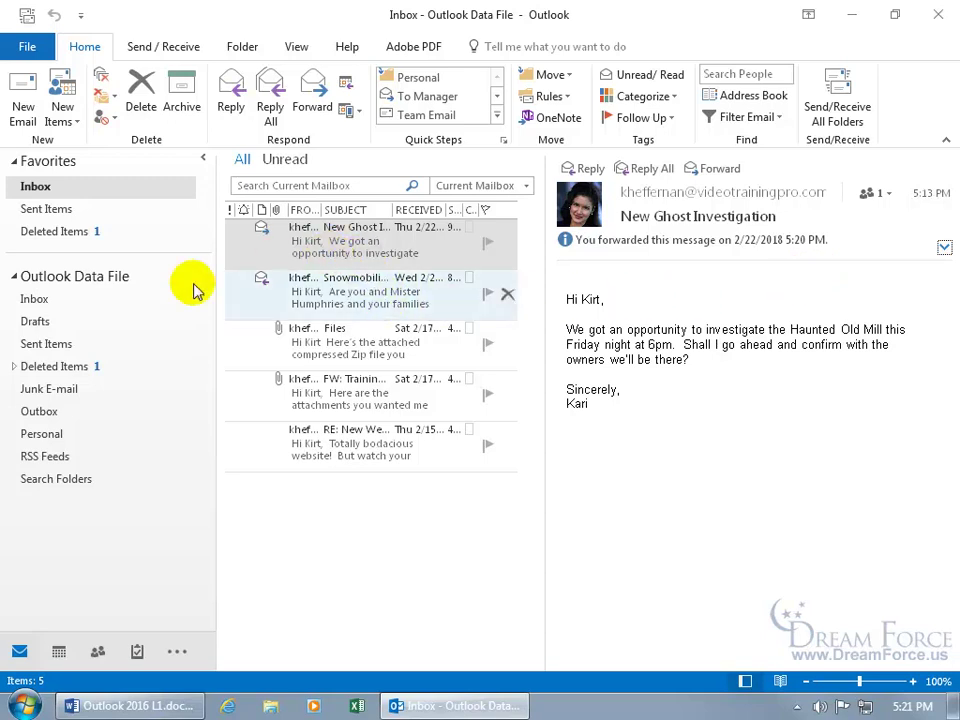
left_click(73, 345)
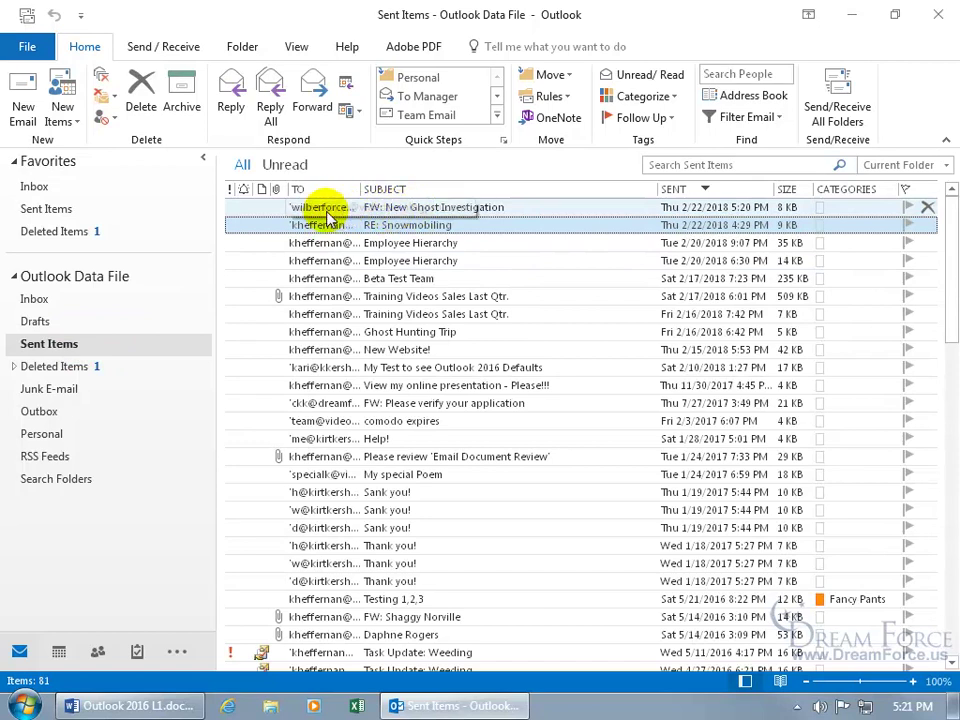
double_click(521, 207)
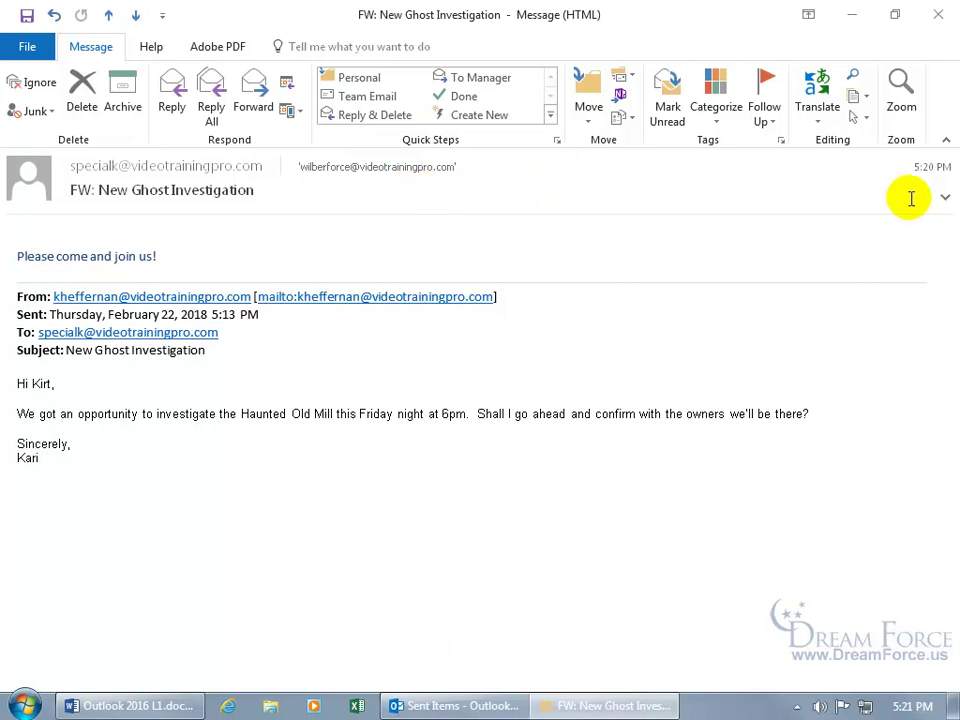
left_click(945, 198)
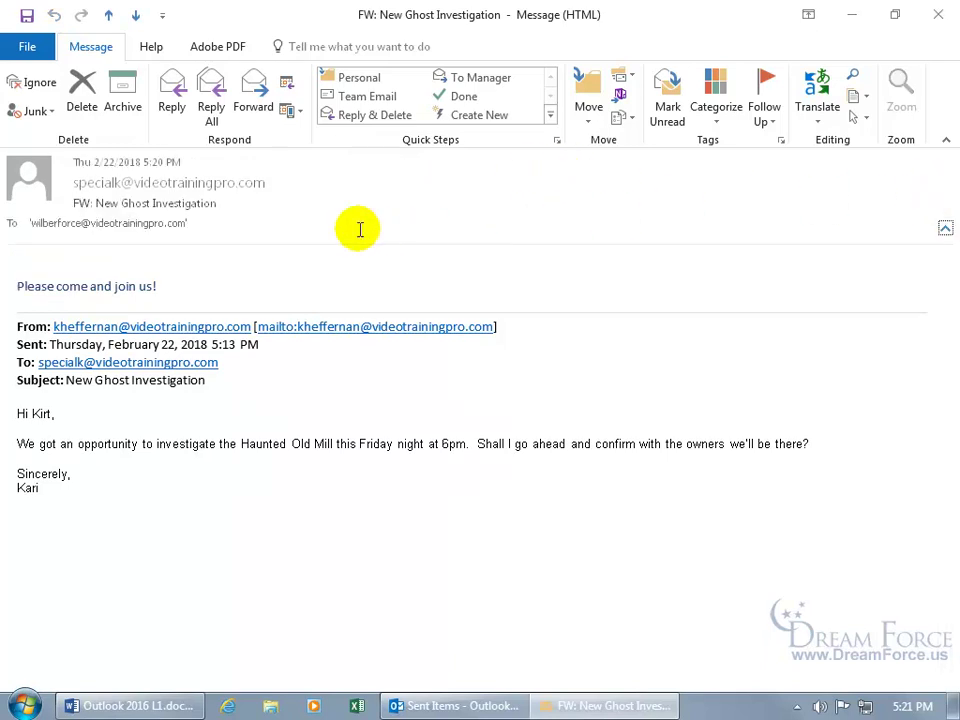
left_click(945, 228)
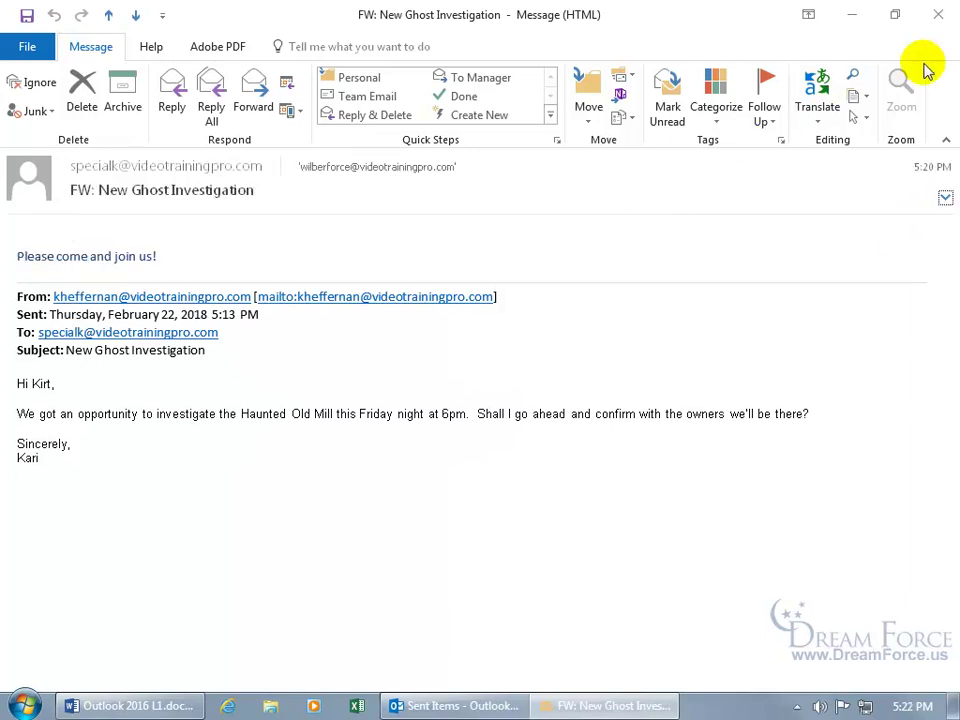
left_click(938, 14)
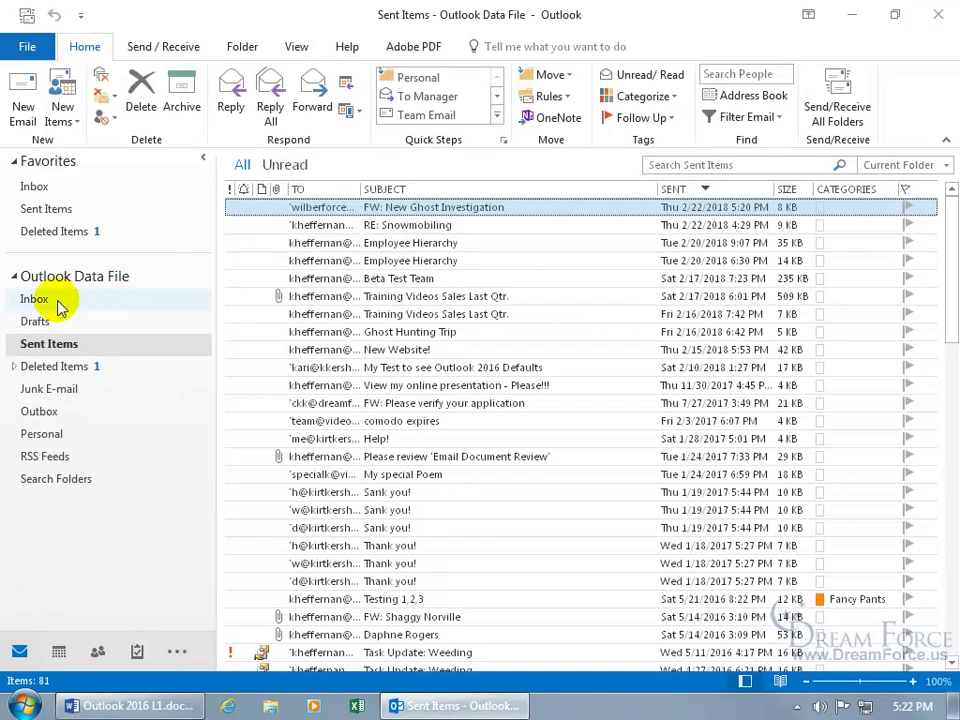
Return to the Inbox and preview the FW: Training Videos Sales Last Qtr. email.
left_click(50, 299)
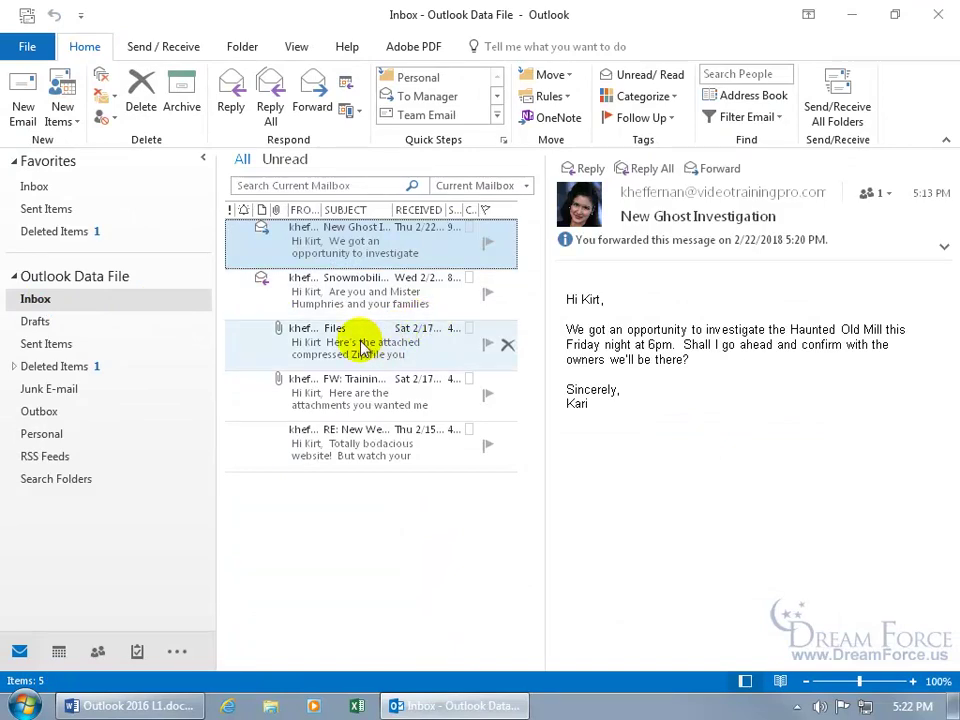
left_click(349, 346)
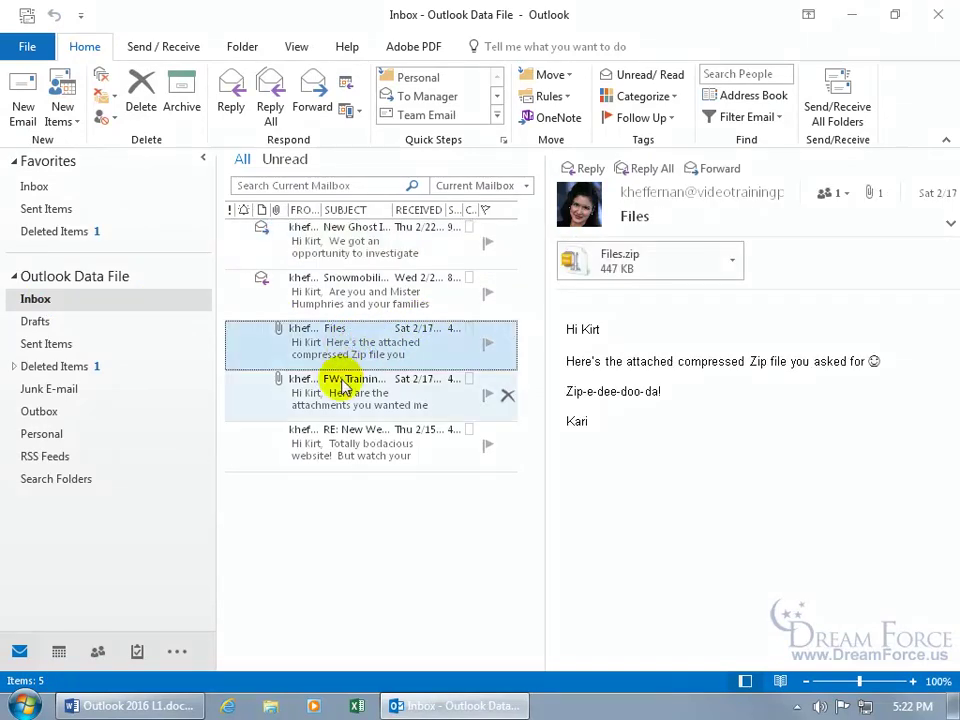
left_click(281, 392)
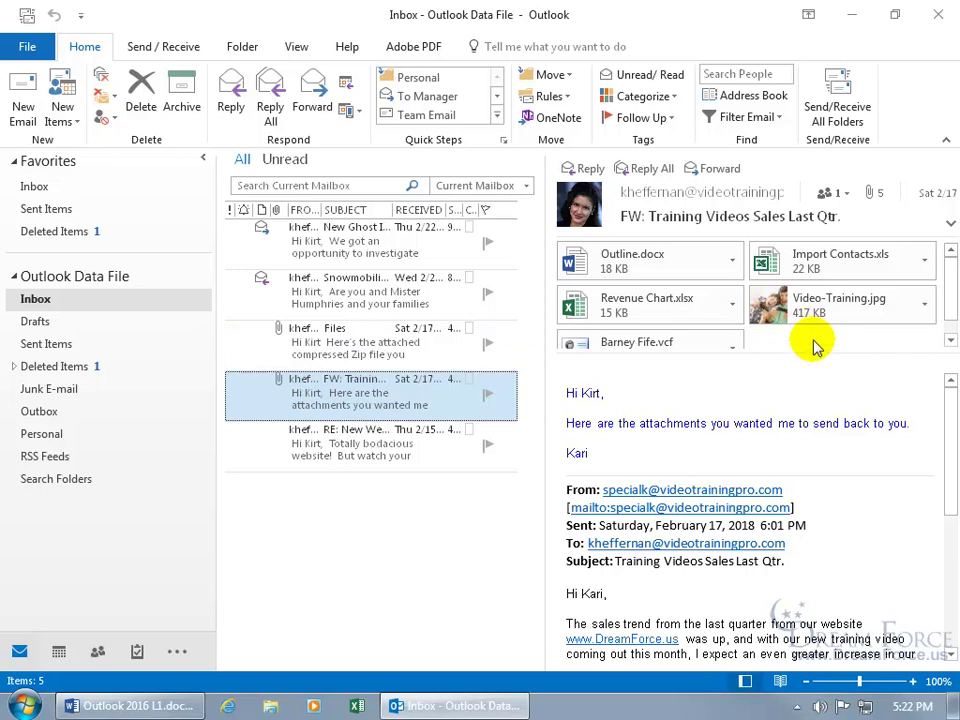
mouse_move(616, 218)
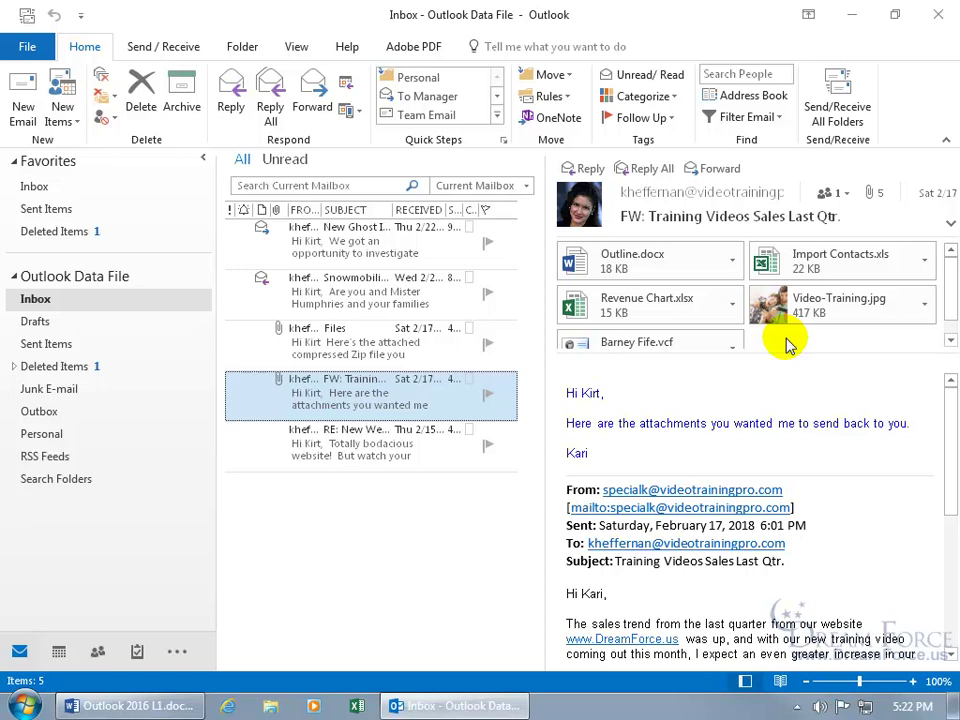
Start a forward and then a reply to the training videos email, discarding both drafts.
left_click(711, 174)
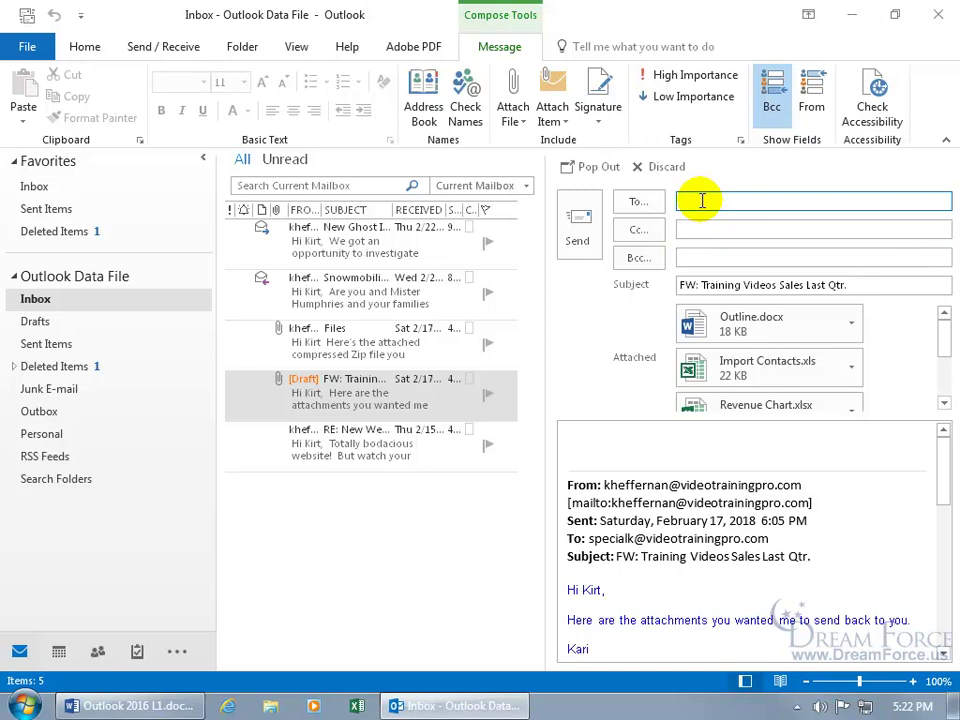
left_click(668, 168)
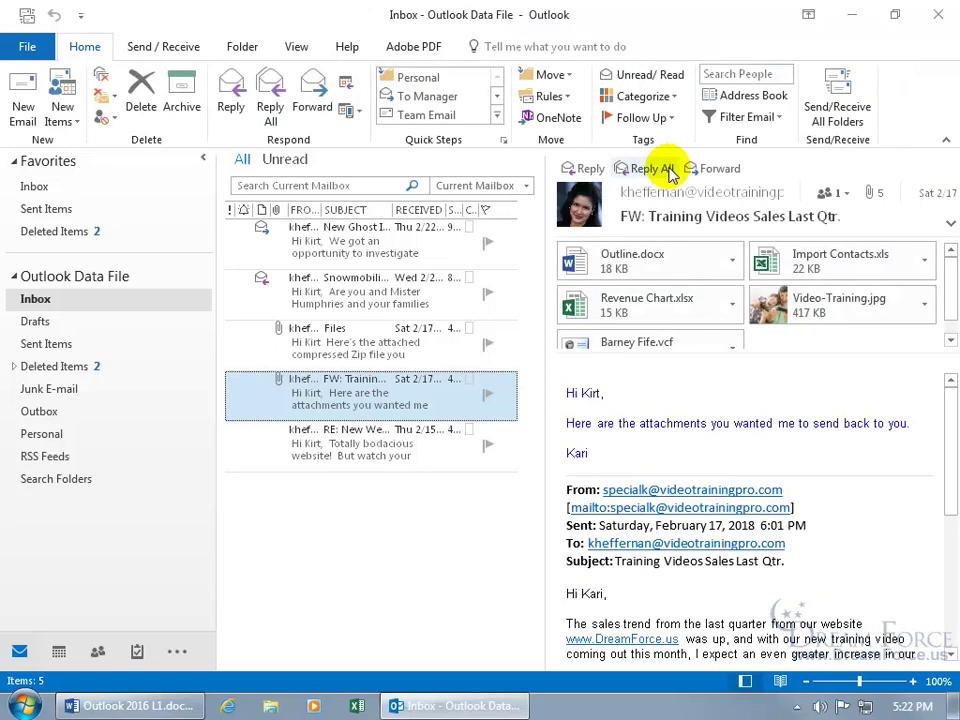
left_click(586, 168)
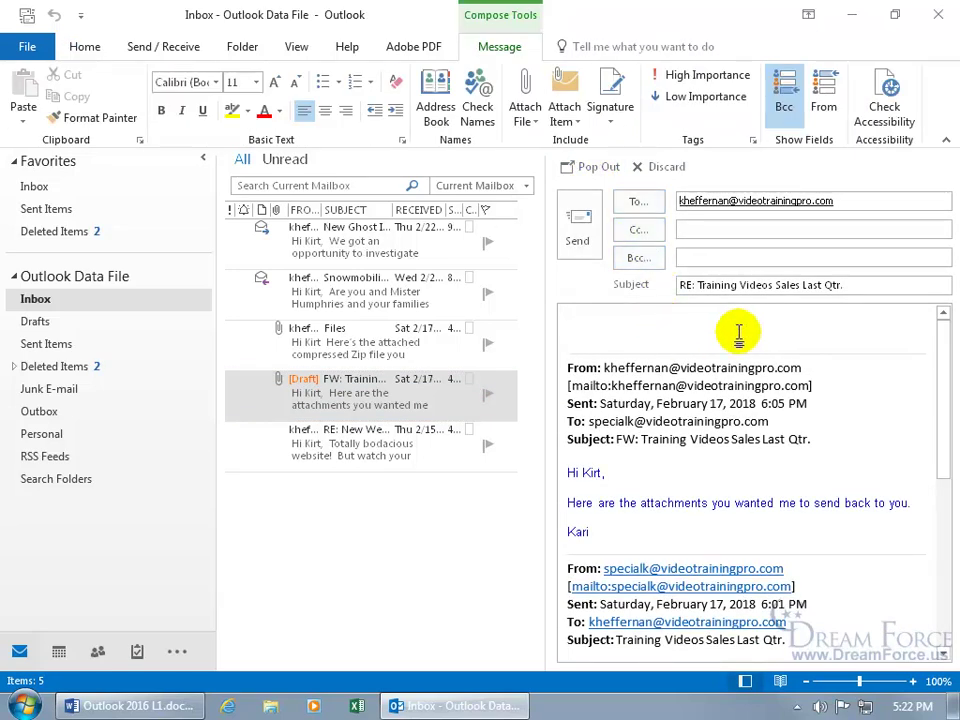
left_click(680, 170)
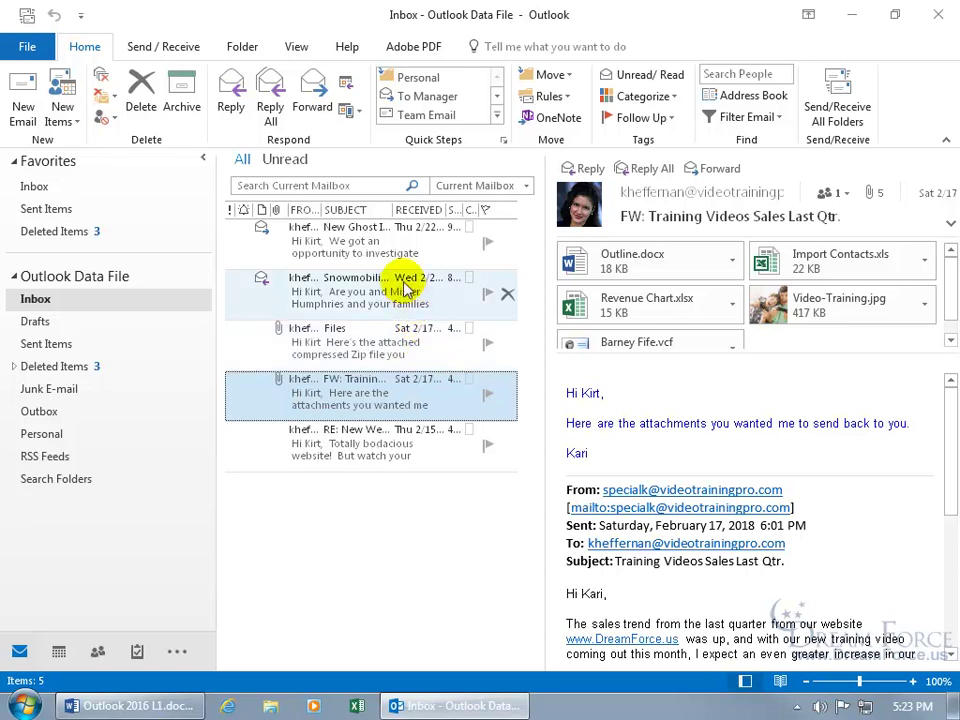
Start a forward of New Ghost Investigation, click into its body and quoted text, then discard it.
left_click(390, 242)
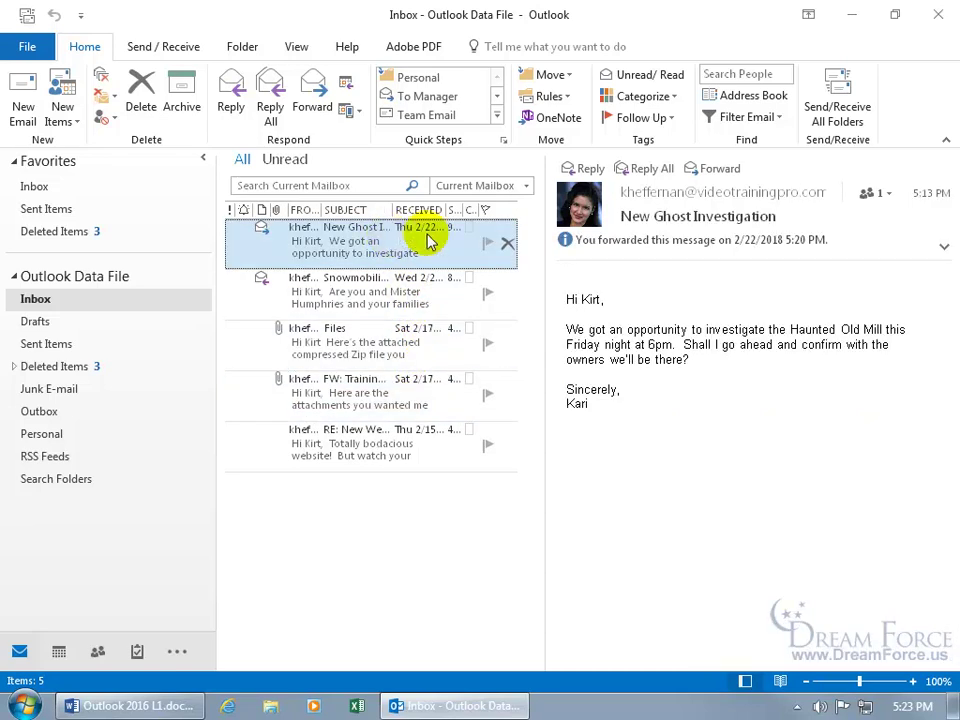
left_click(718, 169)
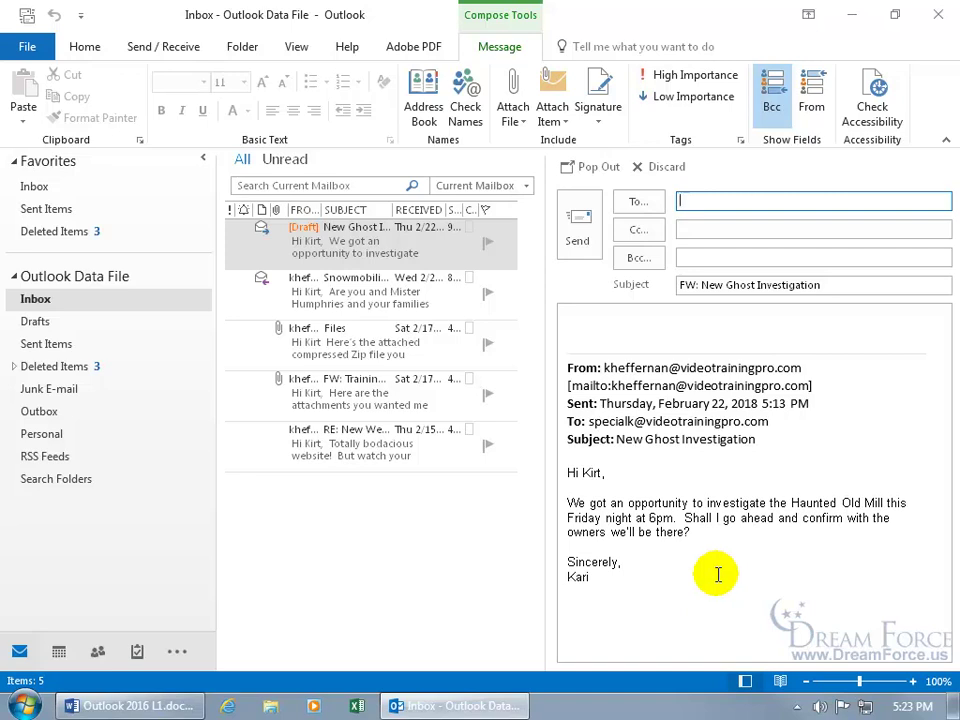
left_click(673, 325)
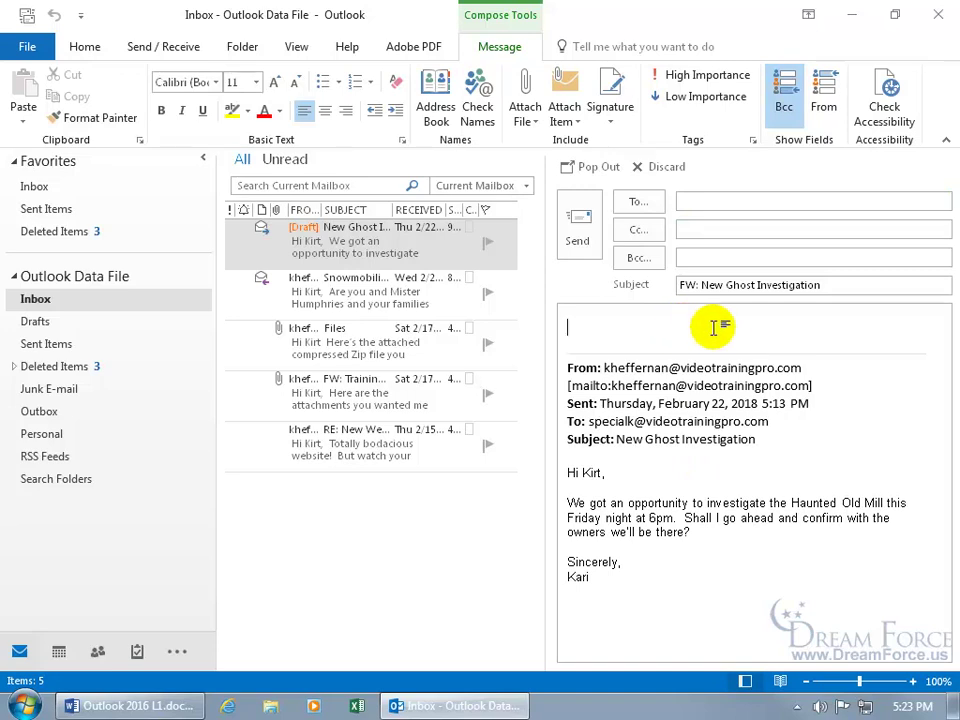
left_click(720, 540)
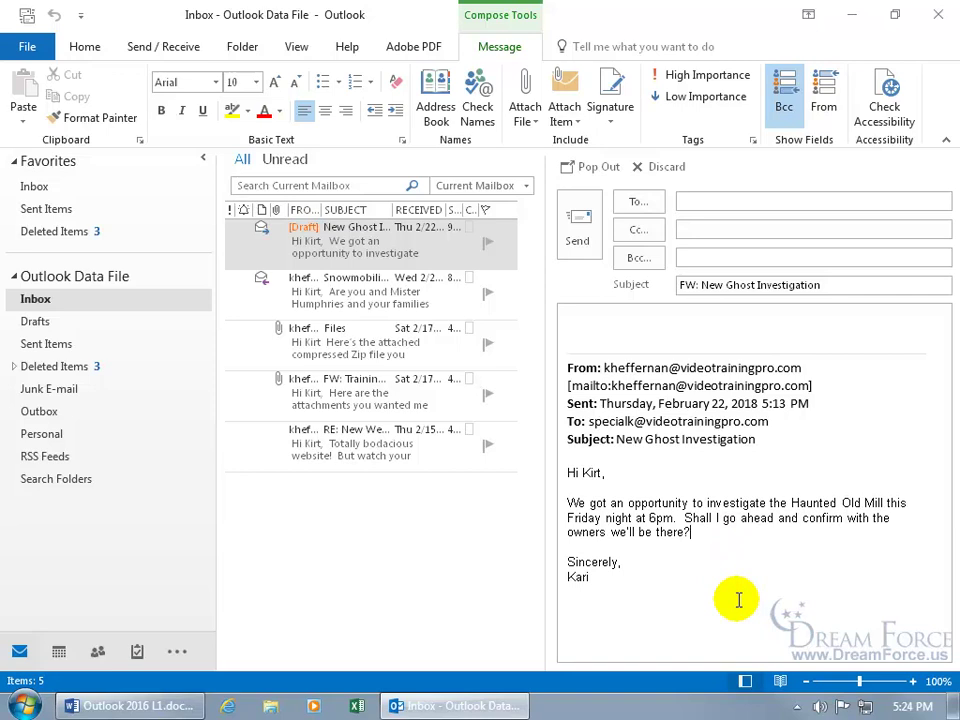
left_click(665, 168)
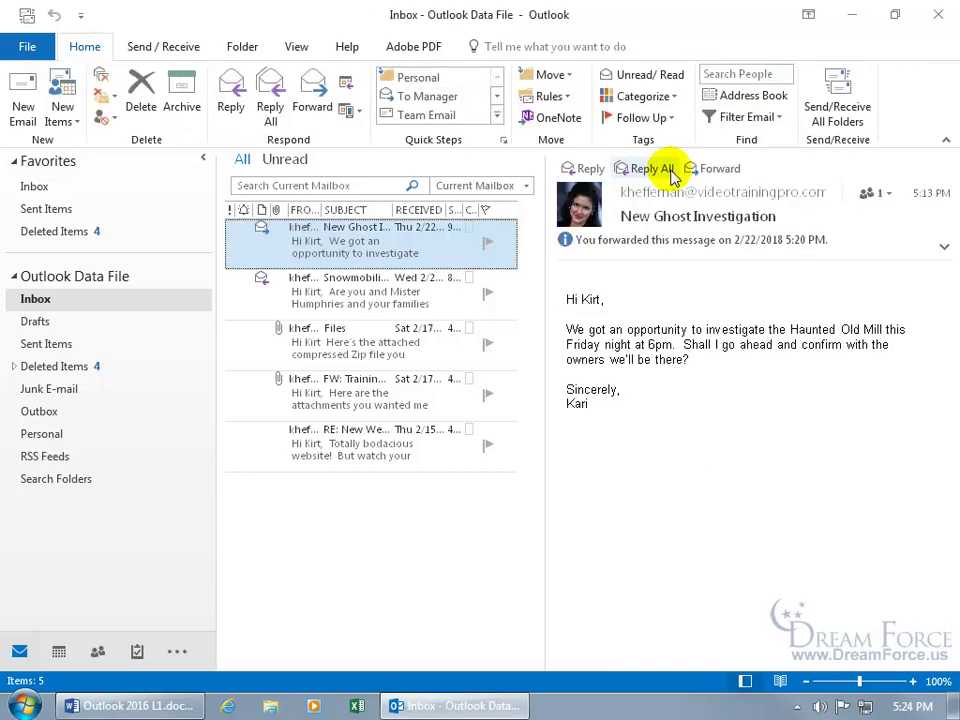
Enable 'Mark my comments with' the user's initials under Mail > Stationery and Fonts, and save the options.
left_click(19, 44)
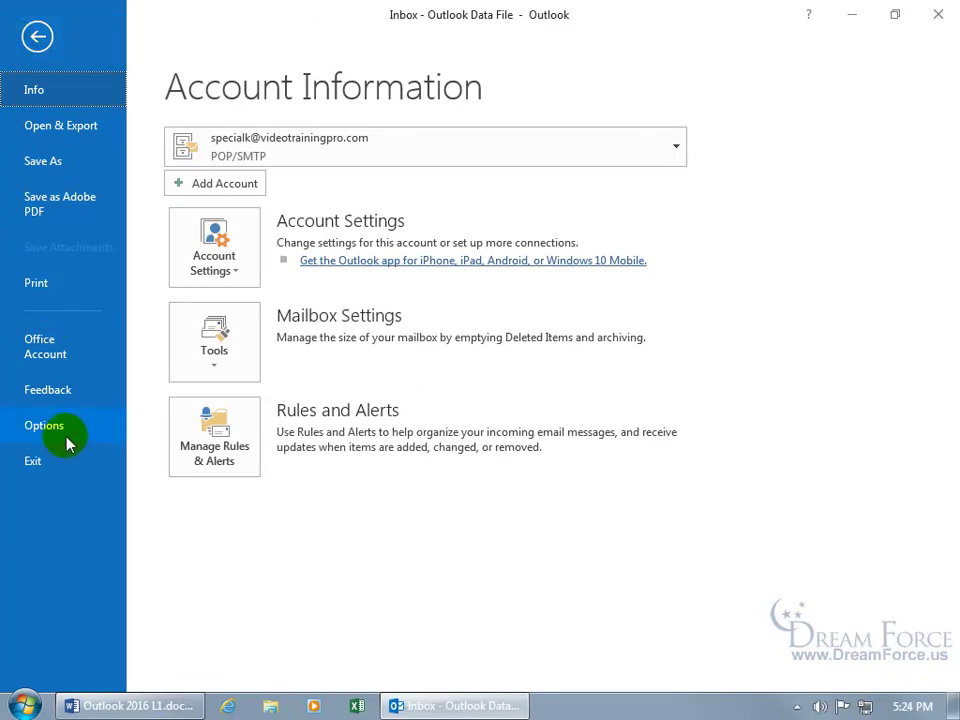
left_click(44, 426)
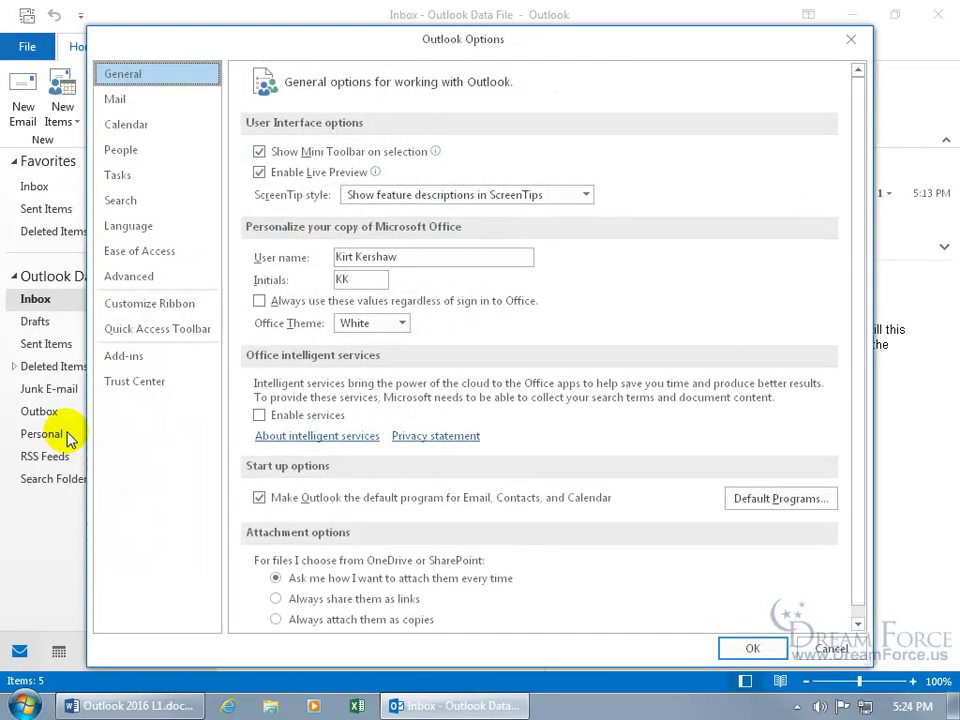
left_click(139, 108)
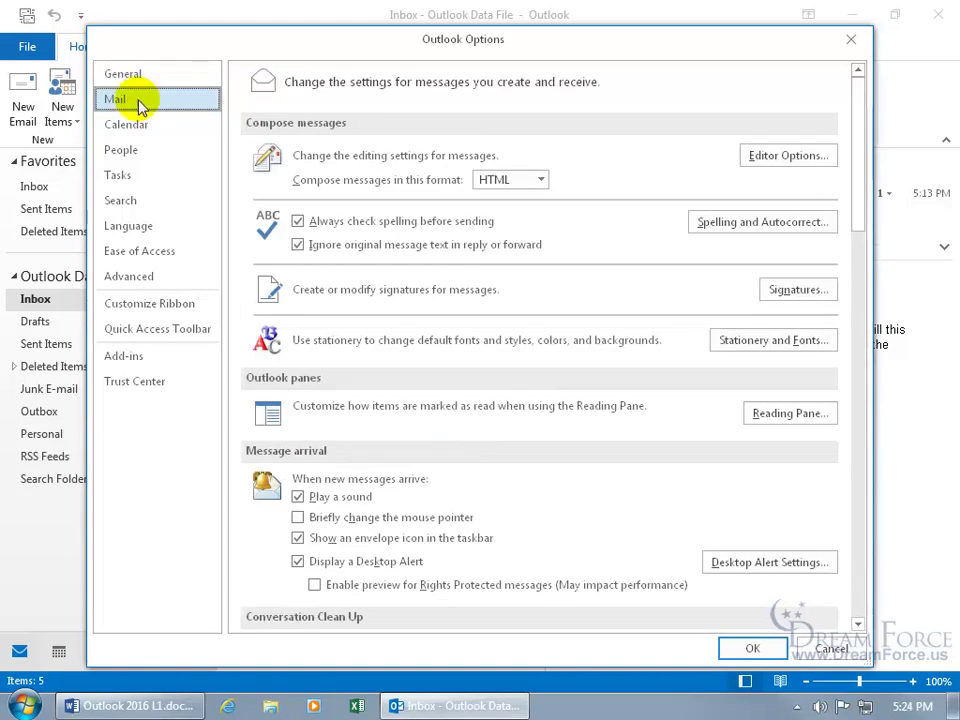
left_click(755, 347)
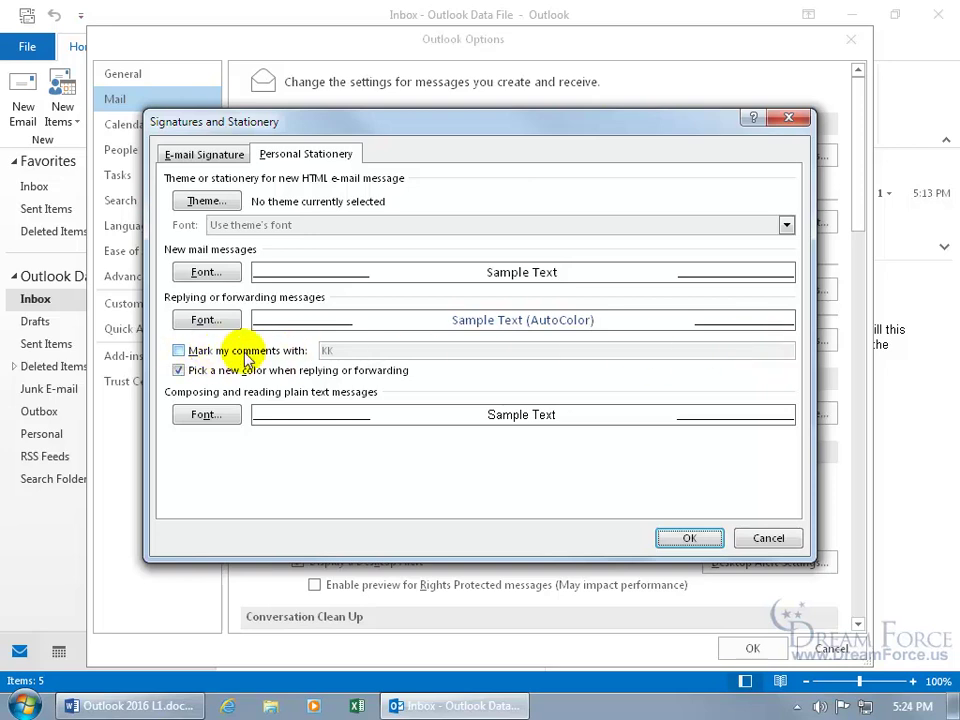
left_click(178, 351)
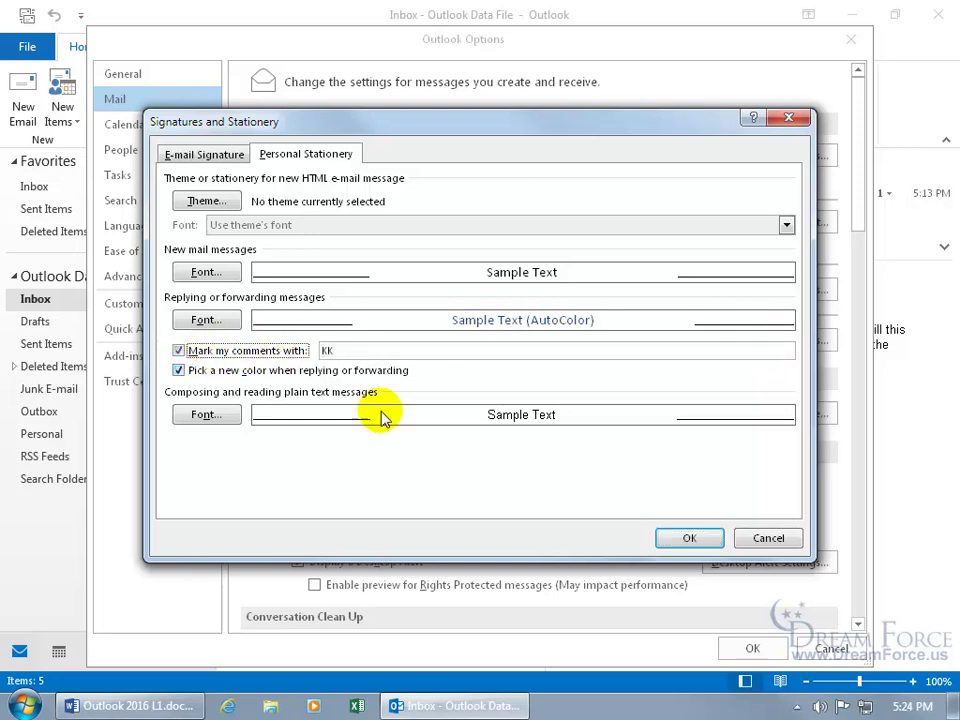
left_click(684, 541)
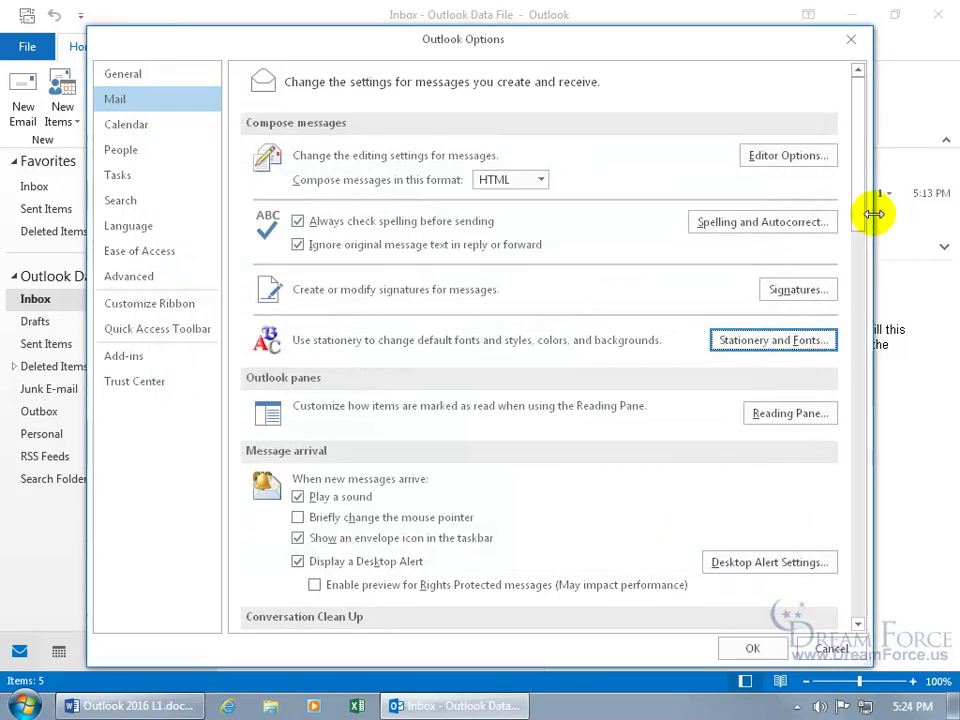
left_click_drag(857, 208, 855, 390)
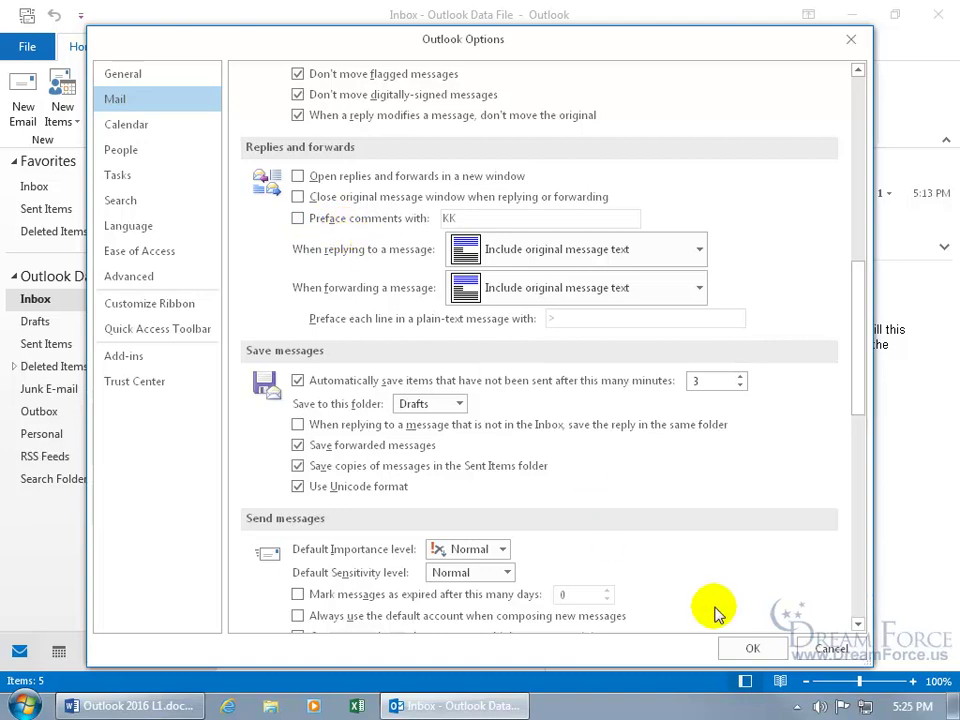
left_click(750, 647)
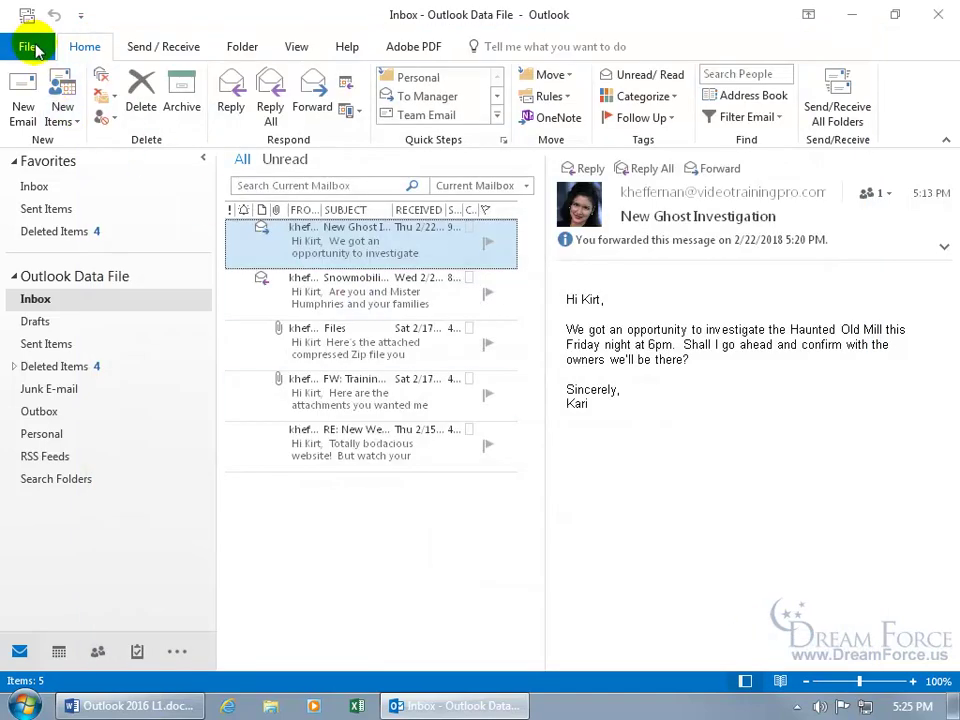
Edit the 'Mark my comments with' name in Personal Stationery and save the Outlook options again.
left_click(28, 46)
left_click(44, 425)
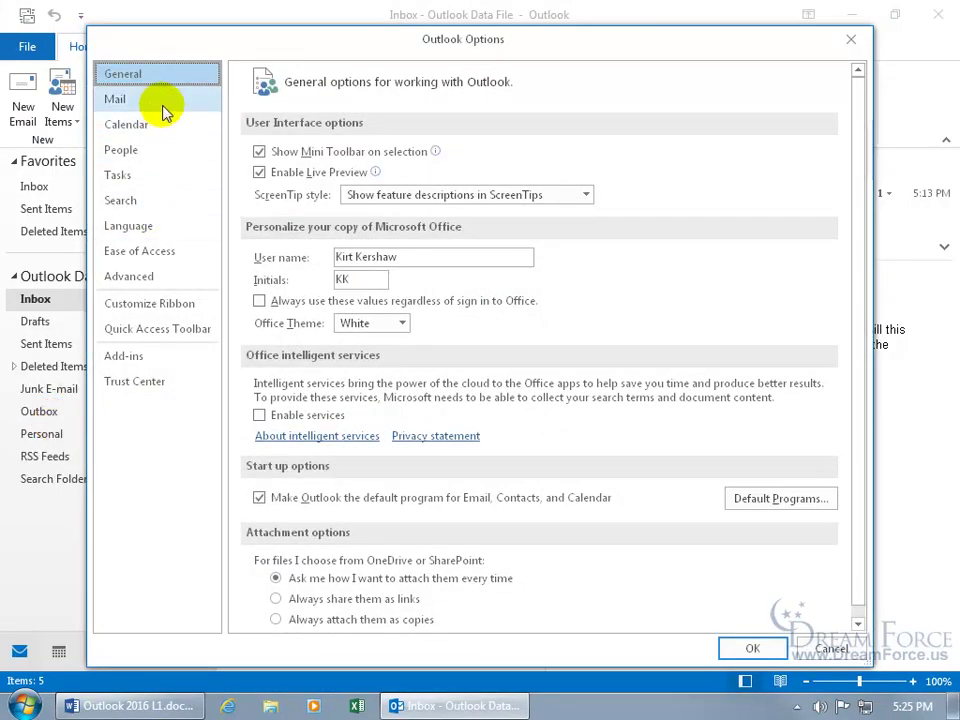
left_click(163, 104)
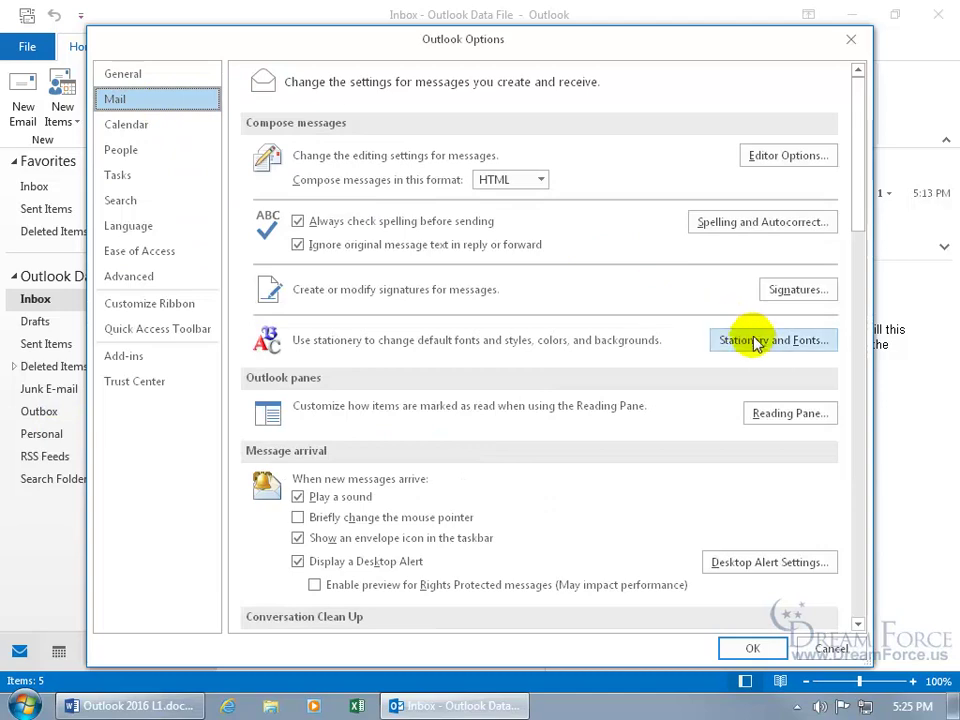
left_click(697, 344)
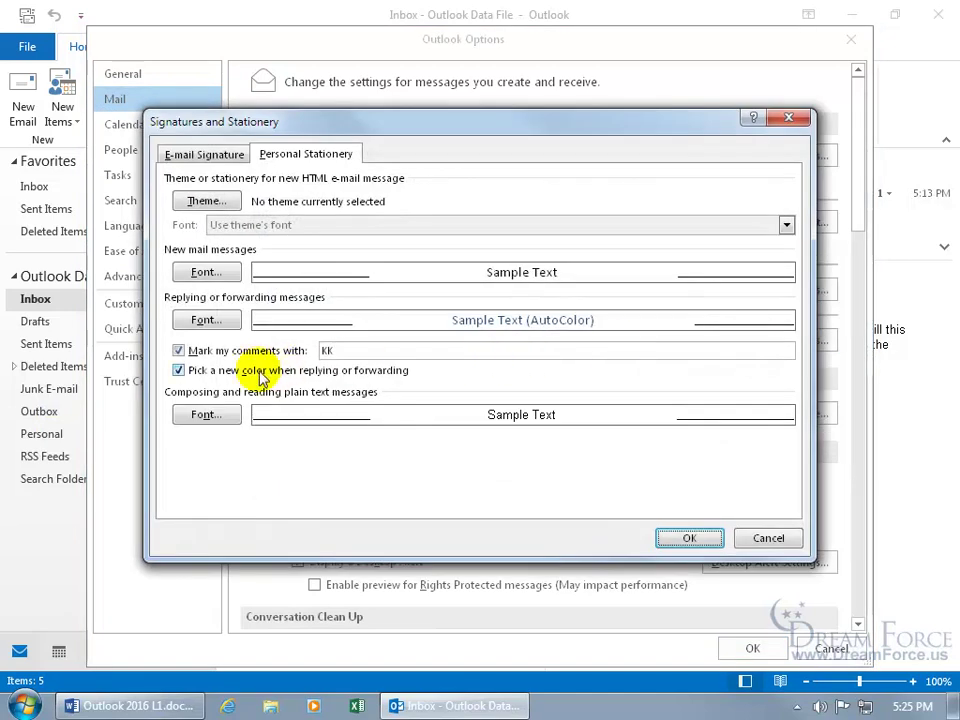
left_click(334, 350)
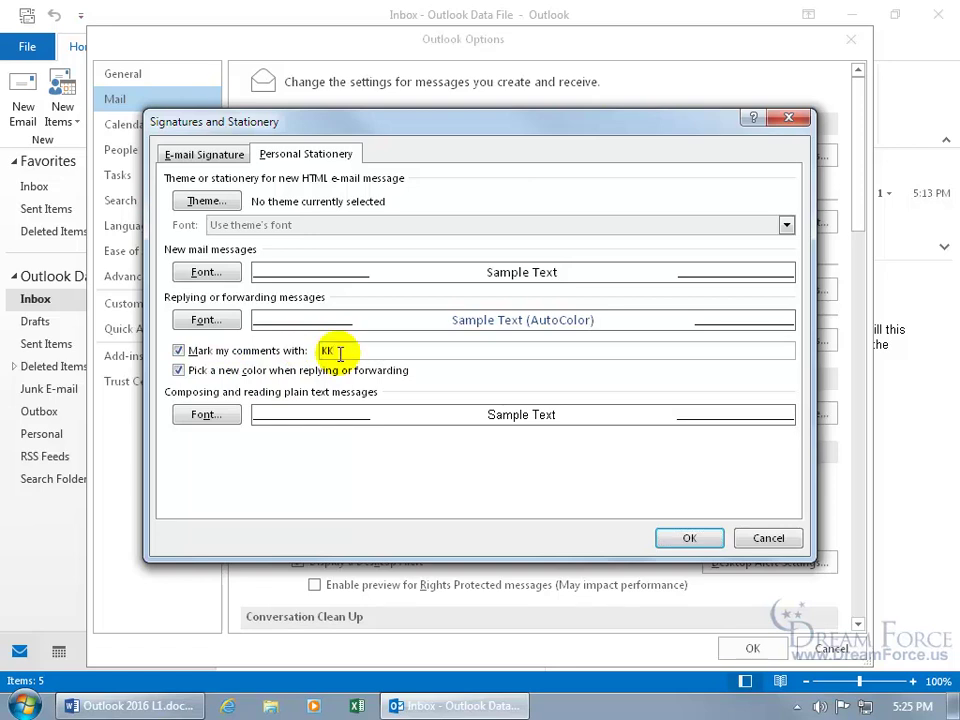
key("BackSpace")
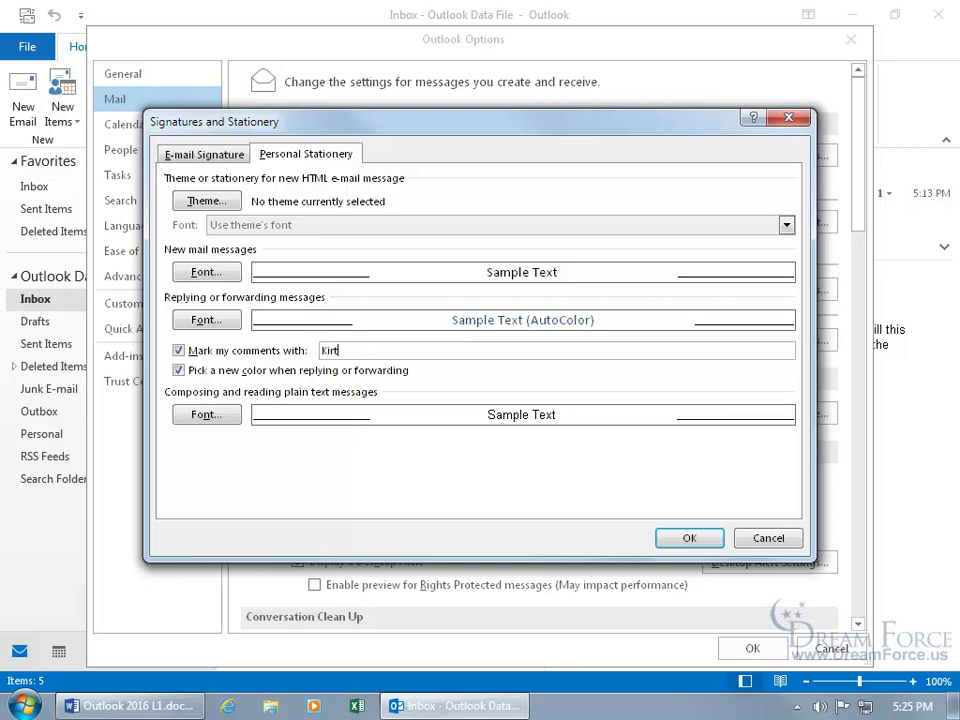
left_click(689, 538)
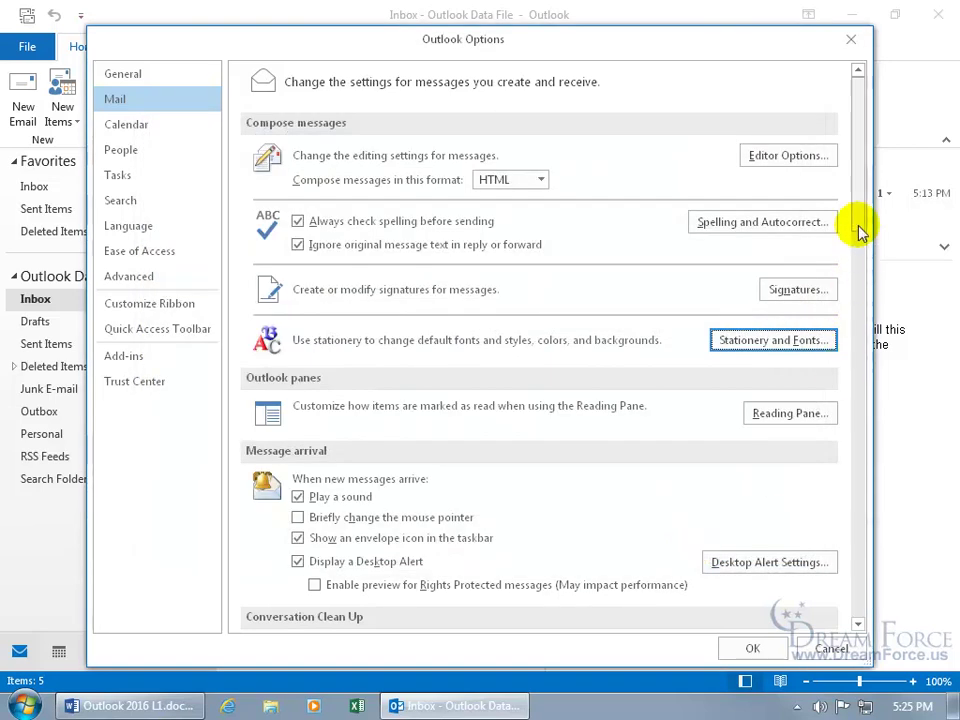
left_click_drag(859, 221, 864, 360)
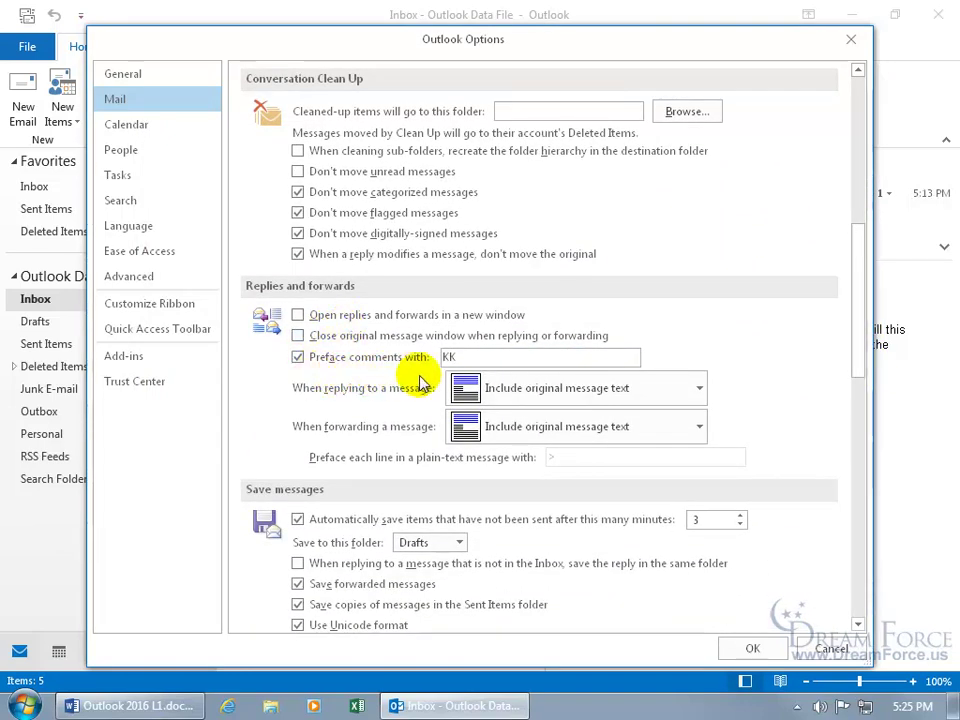
double_click(450, 358)
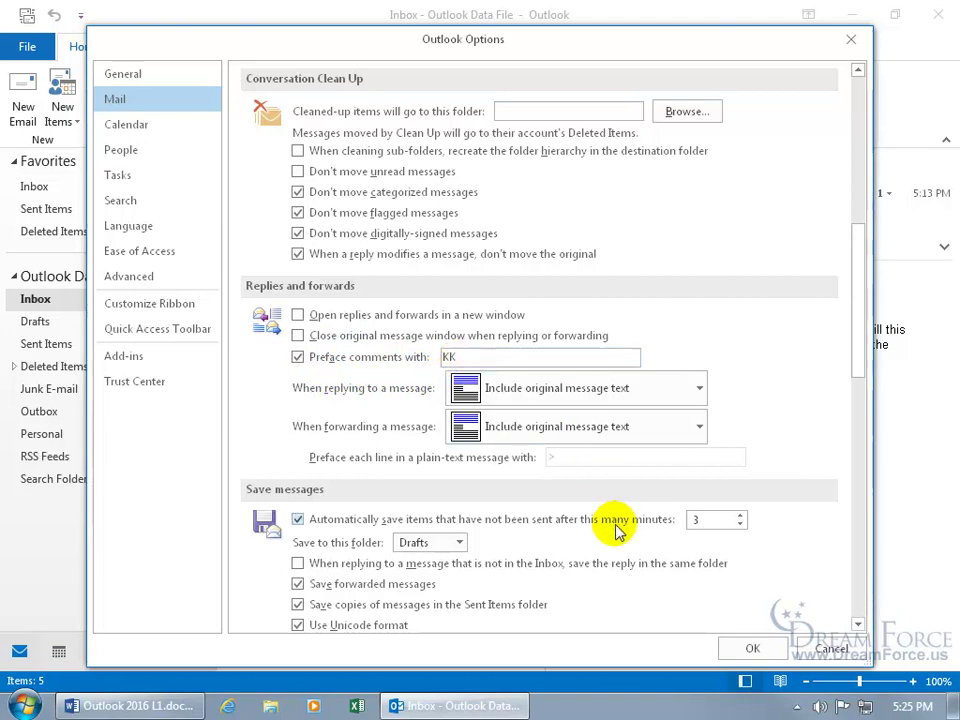
left_click(750, 649)
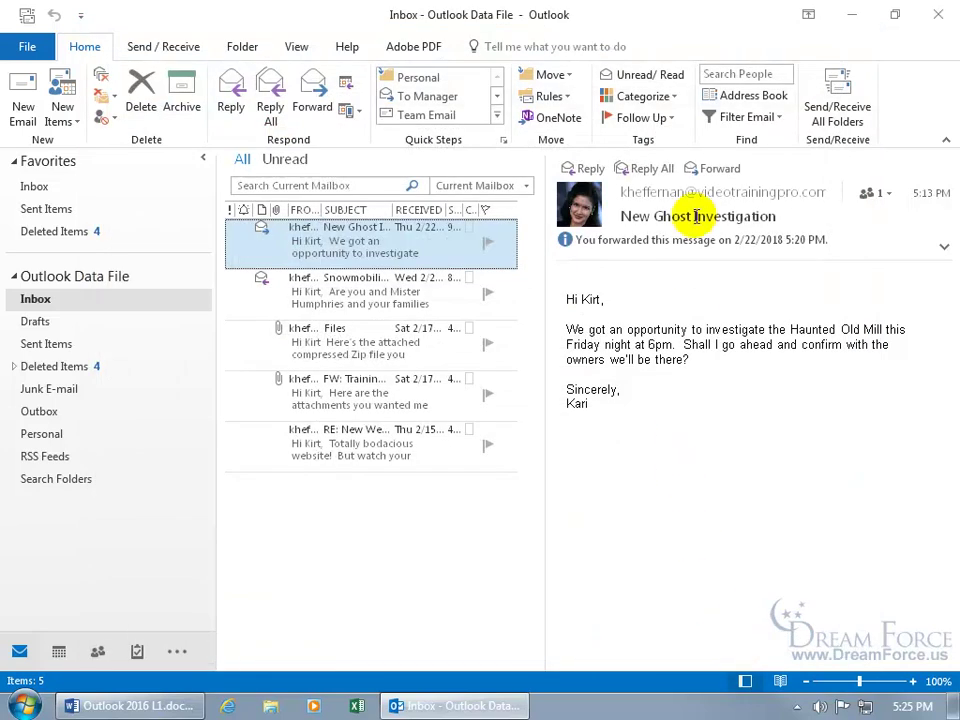
Forward New Ghost Investigation with 'Please see my comments below...' typed at the top of the body.
left_click(710, 170)
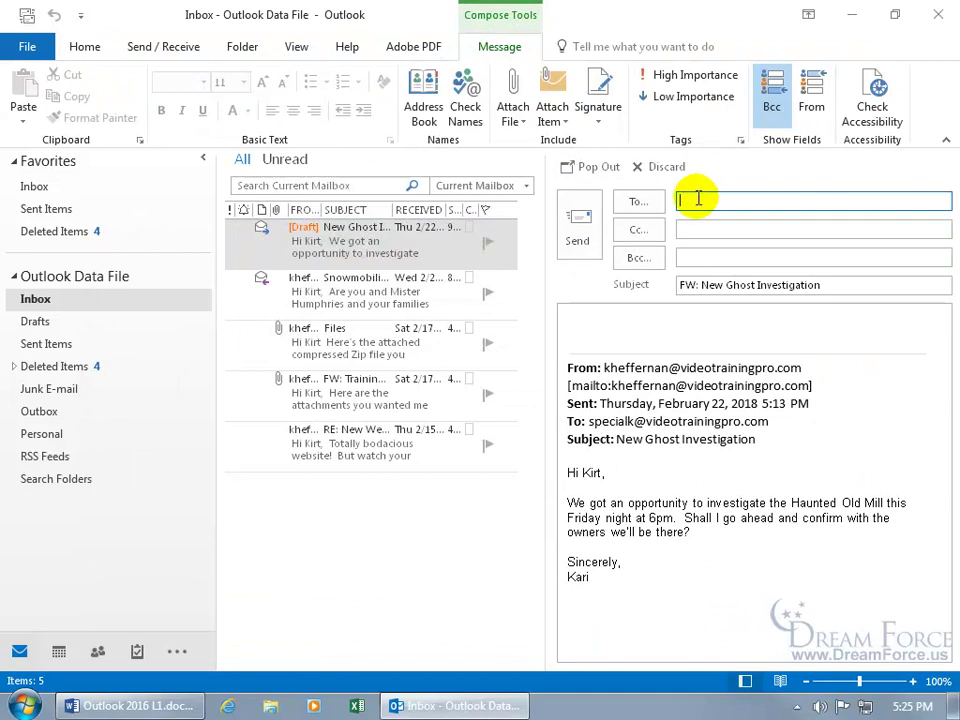
left_click(608, 327)
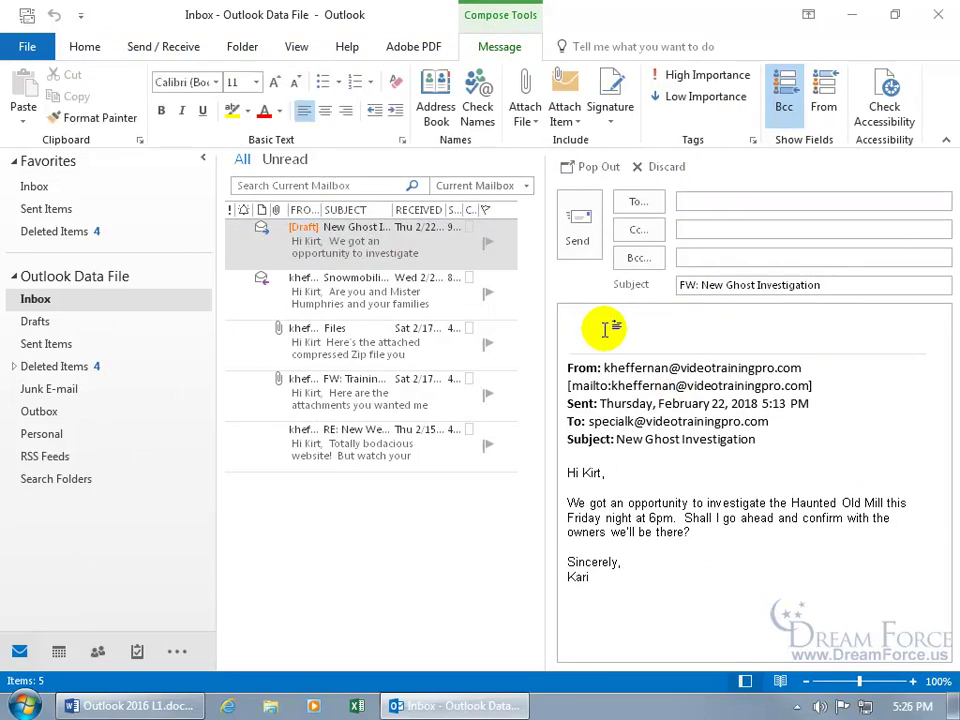
type("Please see m")
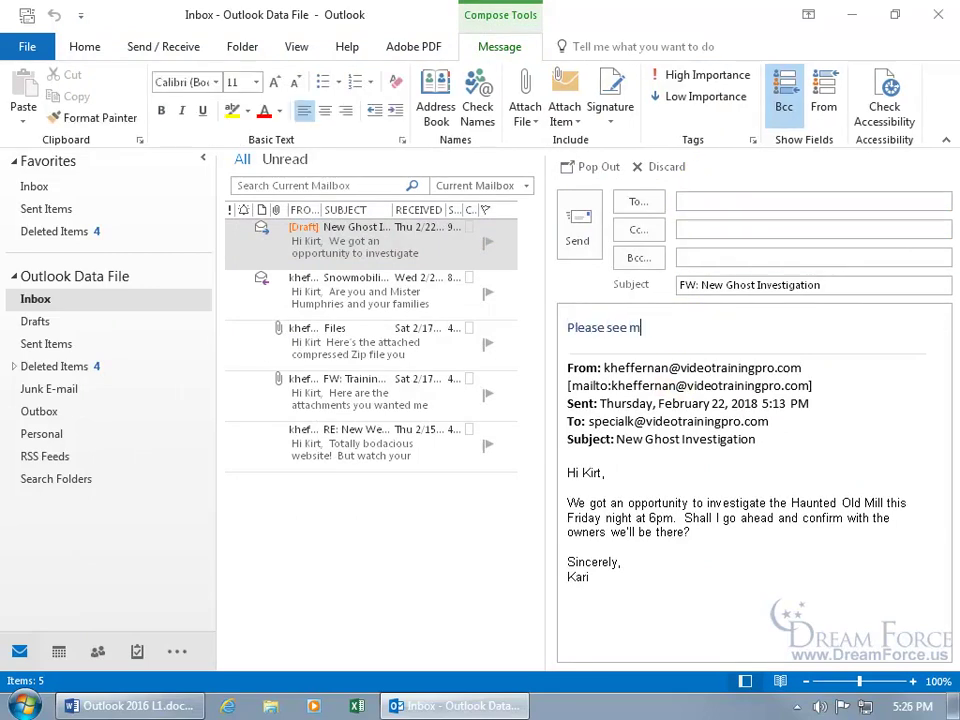
type("y comment")
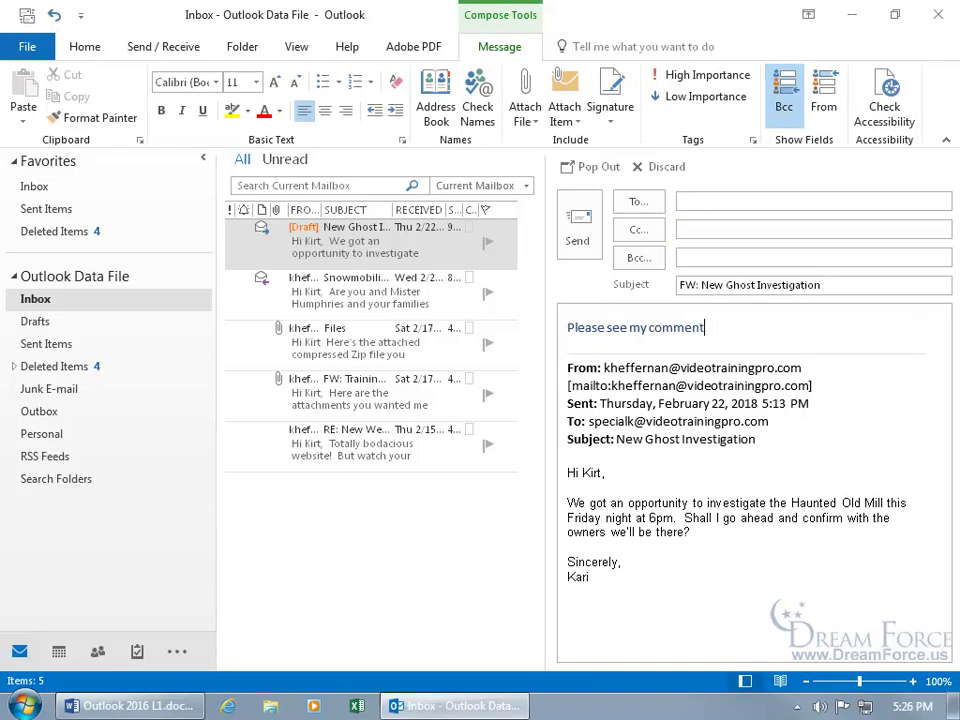
type("s below...")
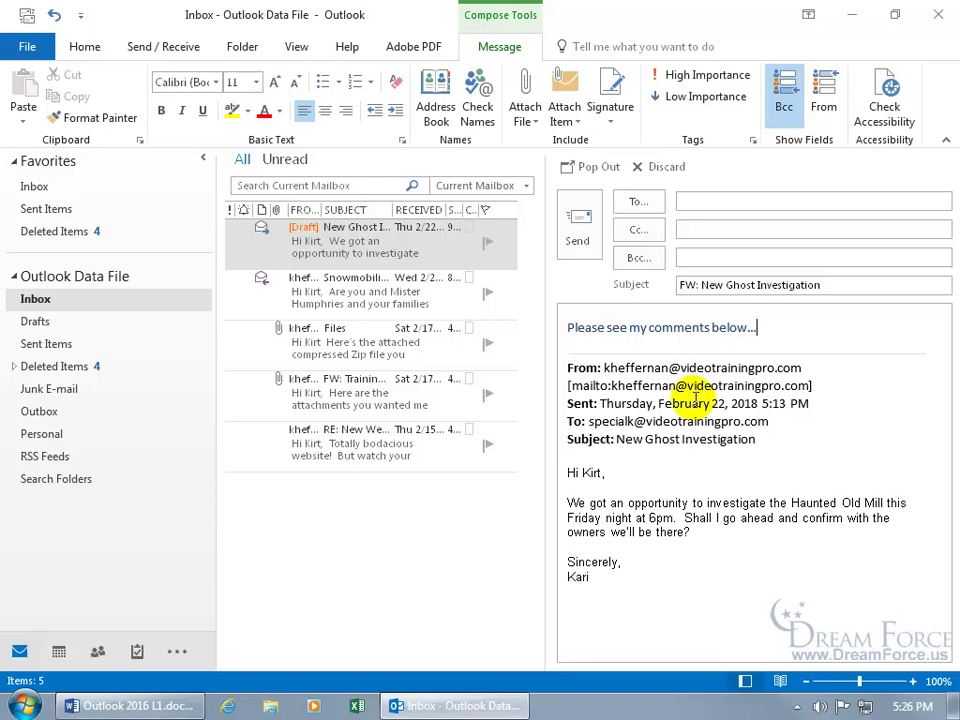
Add inline comments 'Yes, this will be fun!' after 'there?' and 'Hope it'll be a spooky night!' below the signature.
left_click(713, 533)
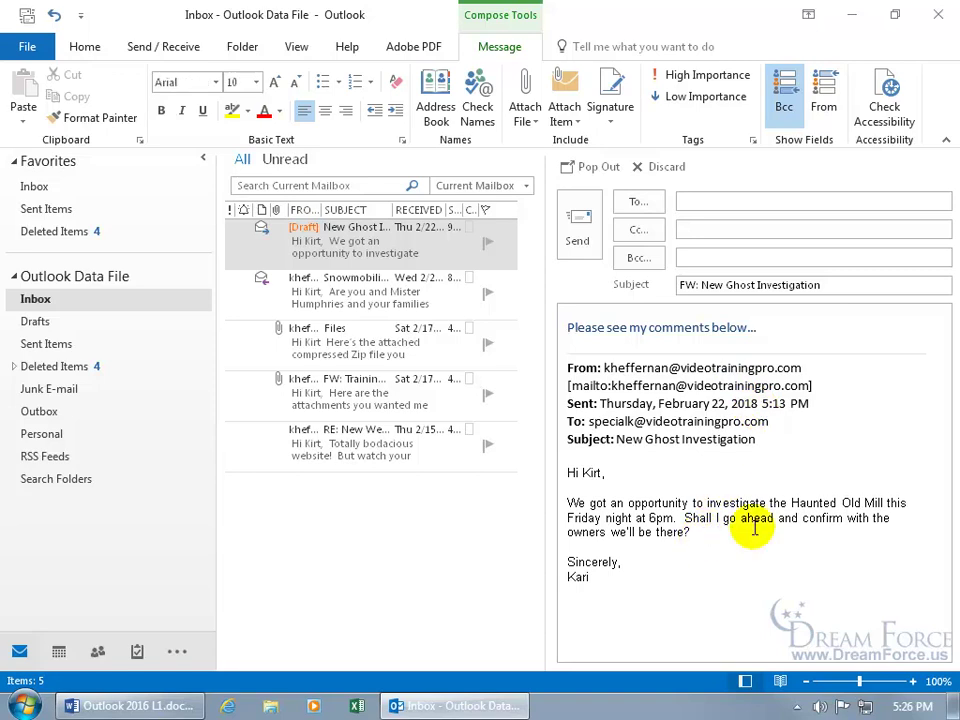
type("Yes, this will be fun!")
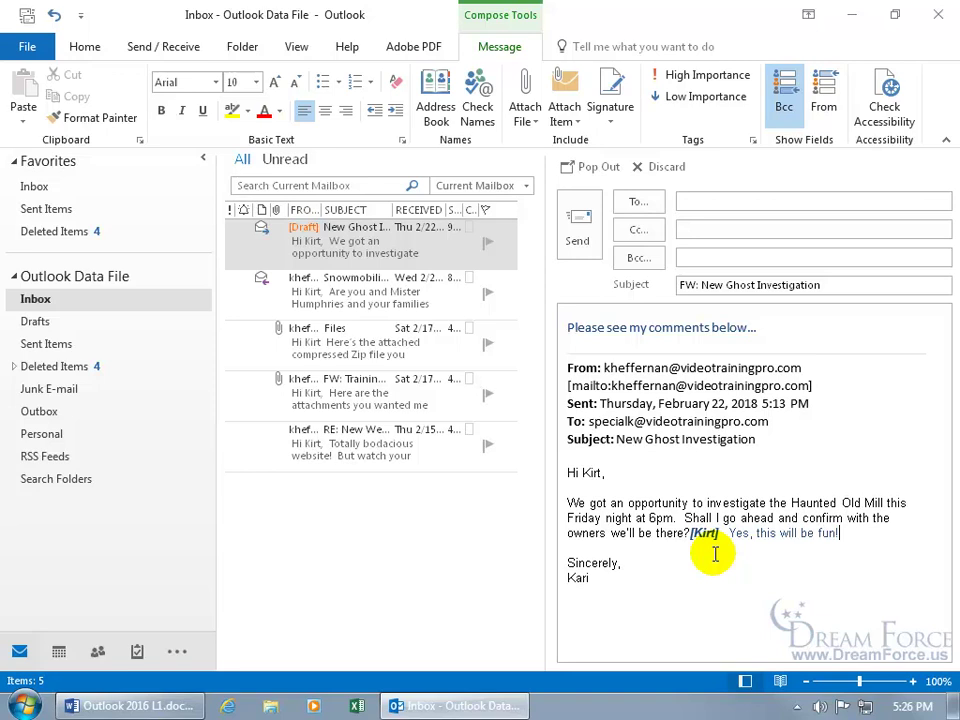
left_click(621, 591)
key("Return")
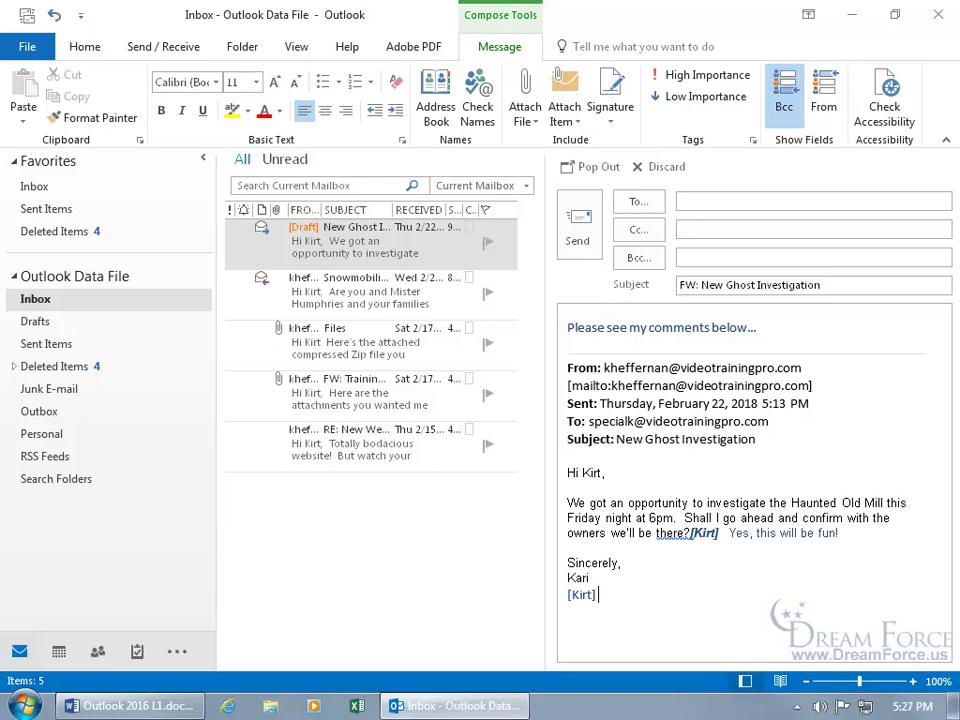
type("Hope it'll be a spooky night!")
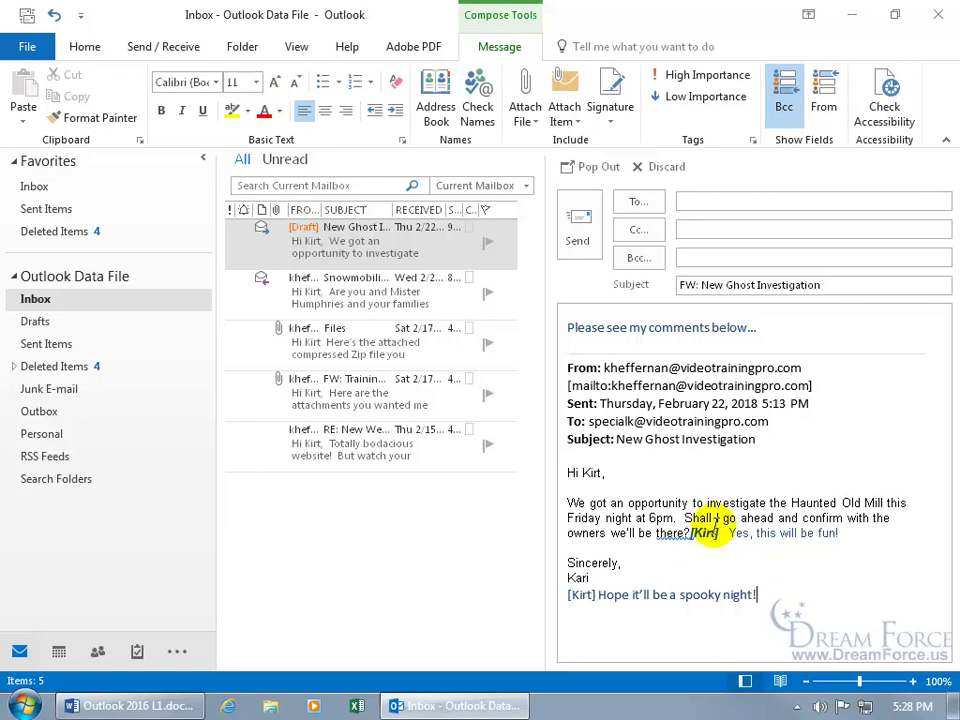
Discard the forward draft and uncheck 'Preface comments with' in the Mail options.
left_click(664, 167)
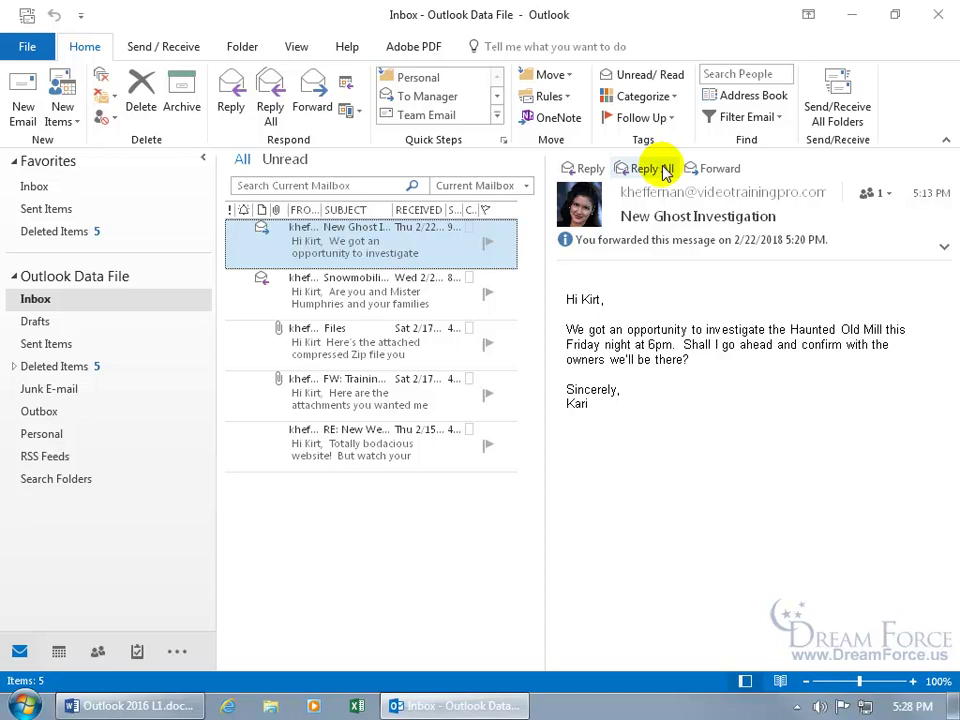
left_click(27, 46)
left_click(56, 426)
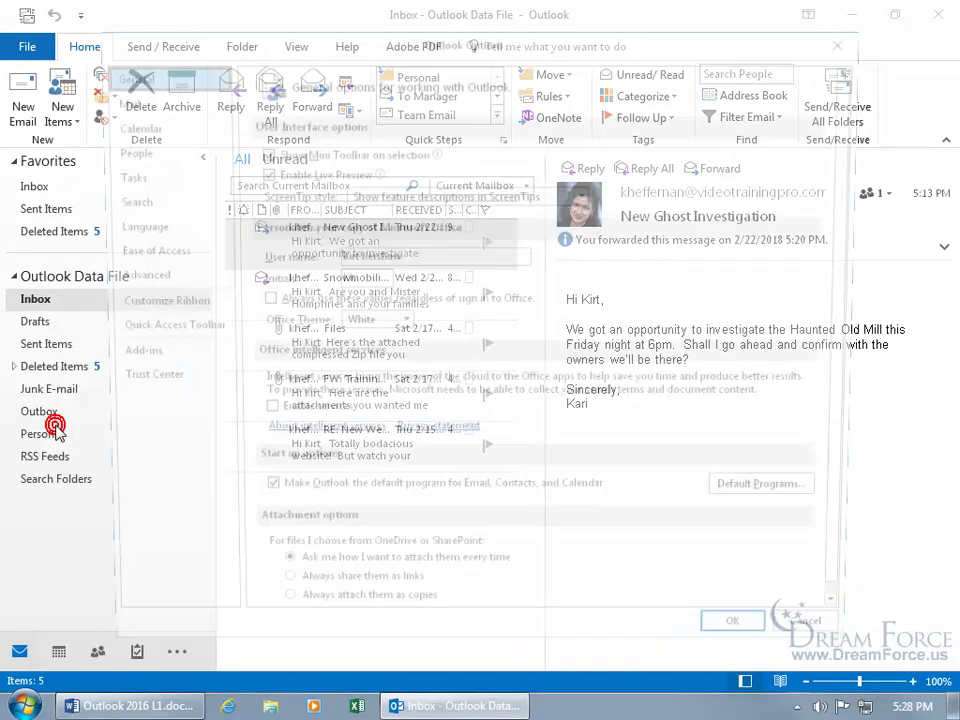
left_click(146, 101)
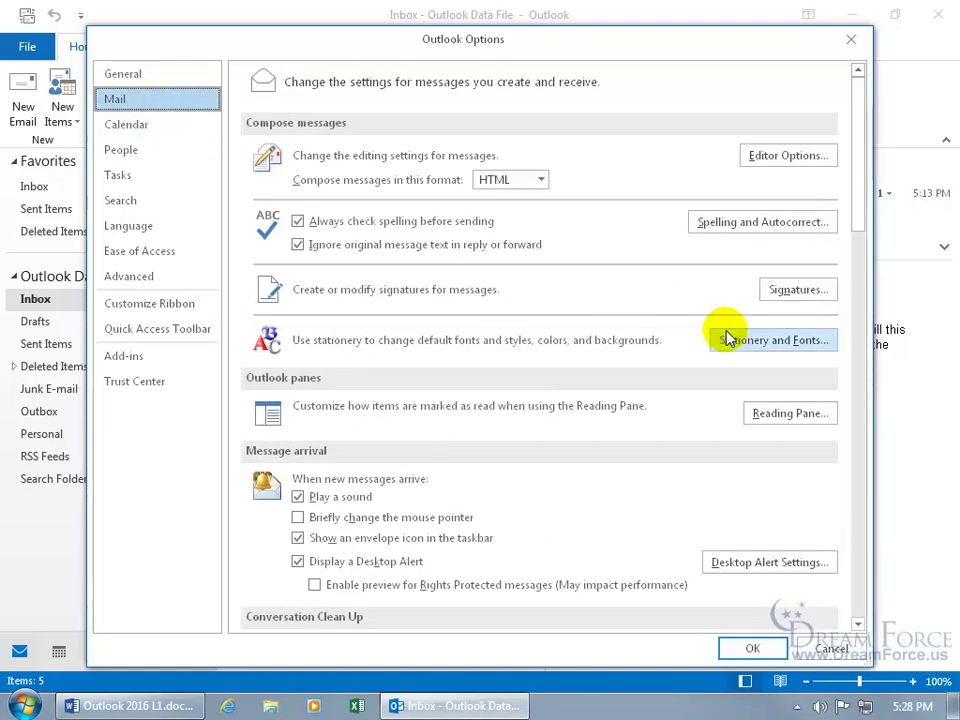
left_click_drag(858, 215, 866, 349)
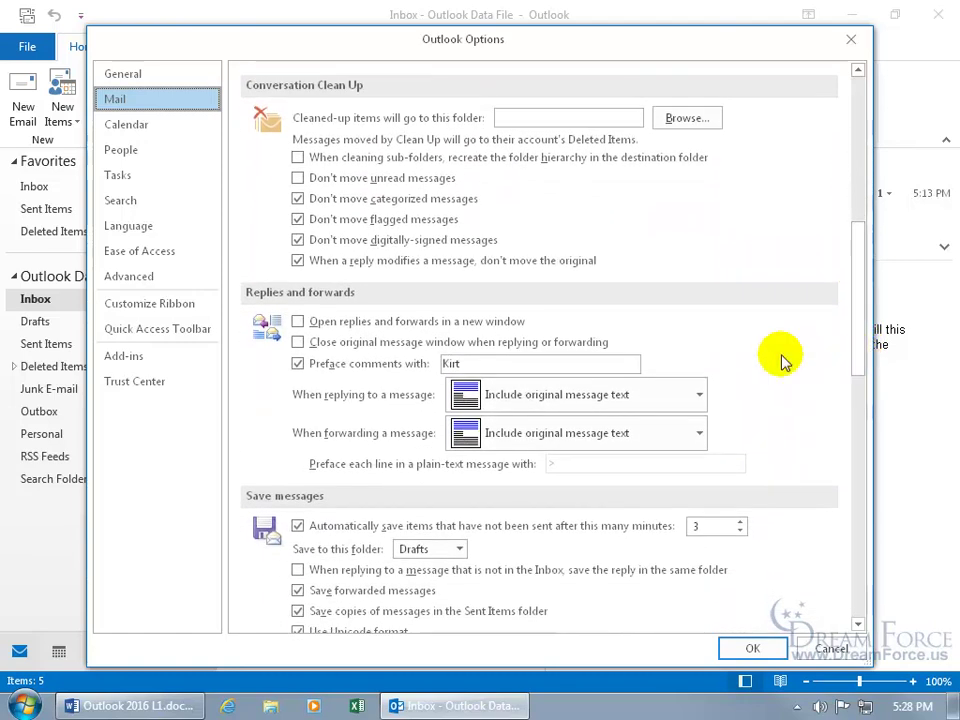
left_click(300, 365)
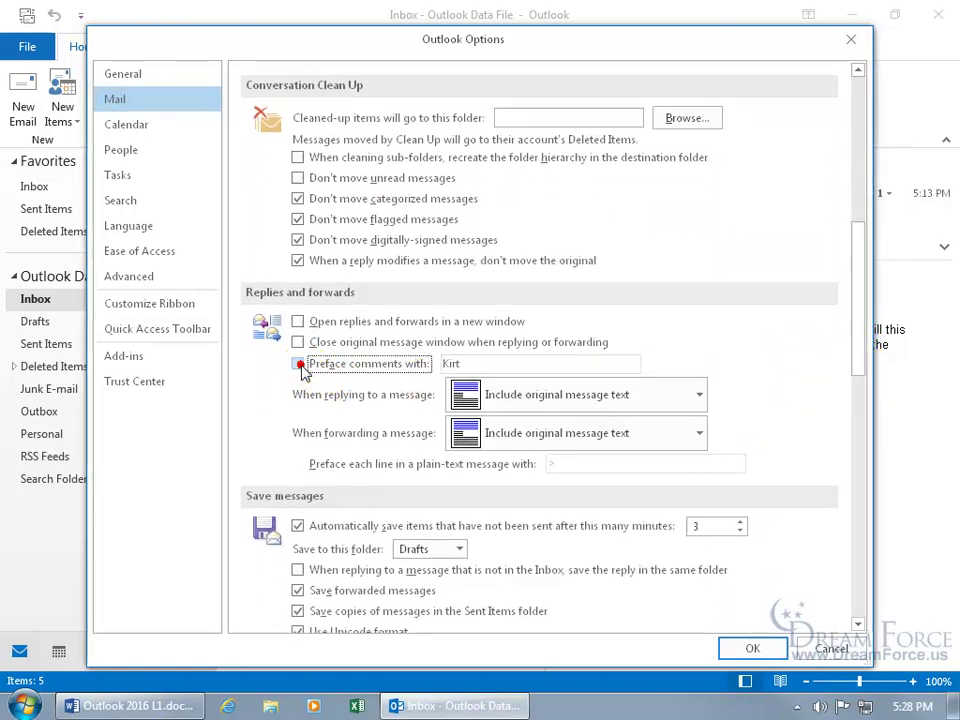
left_click(742, 646)
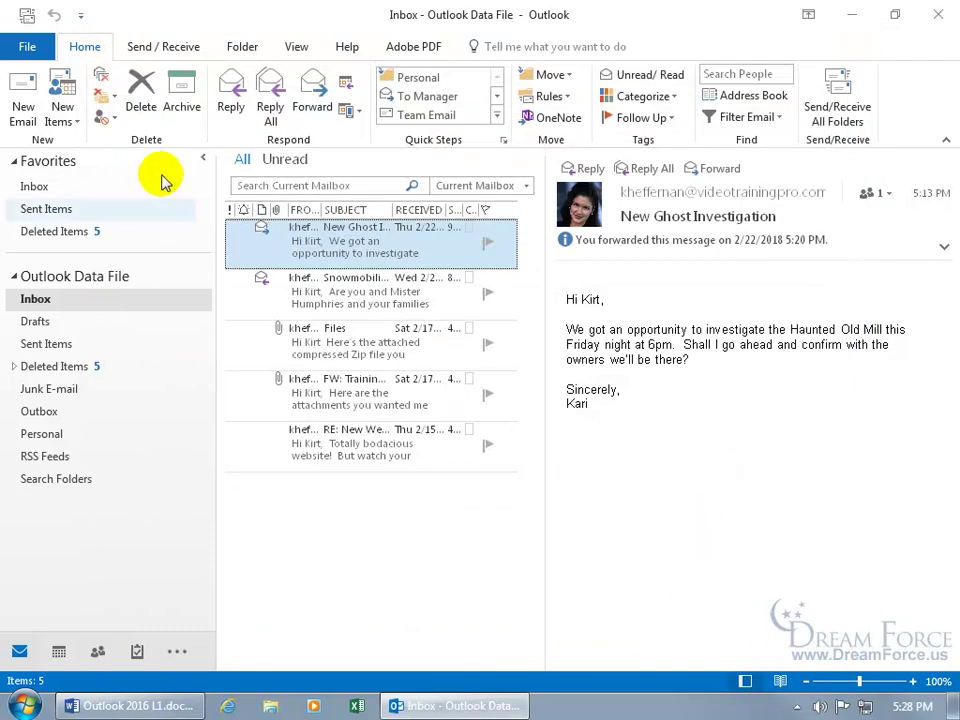
Reopen the Mail options and review the Stationery and Fonts settings.
left_click(29, 44)
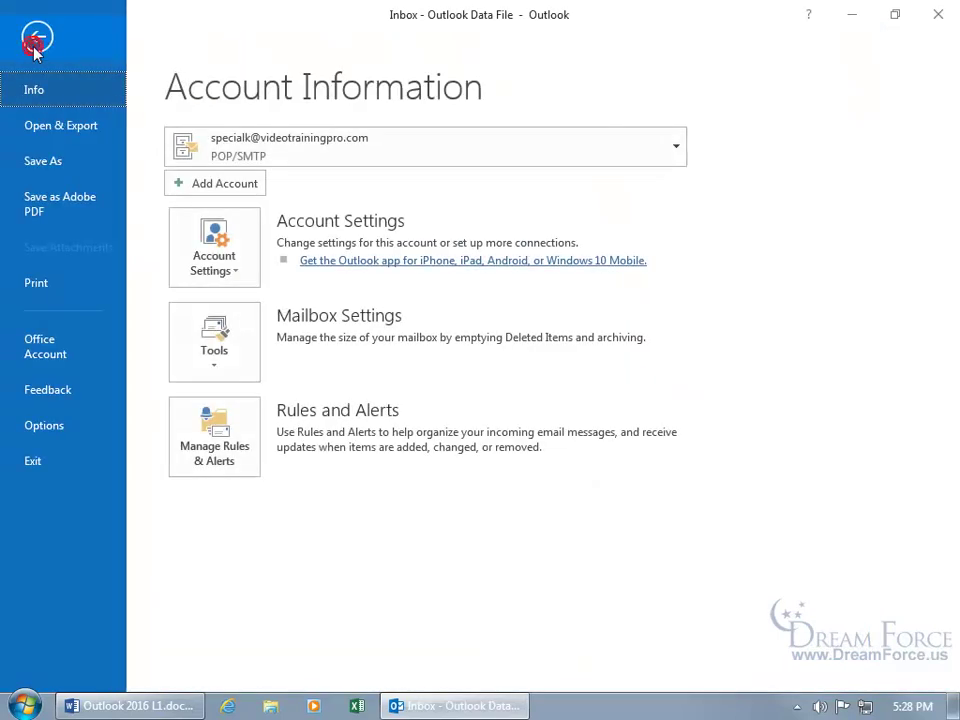
left_click(56, 427)
left_click(140, 98)
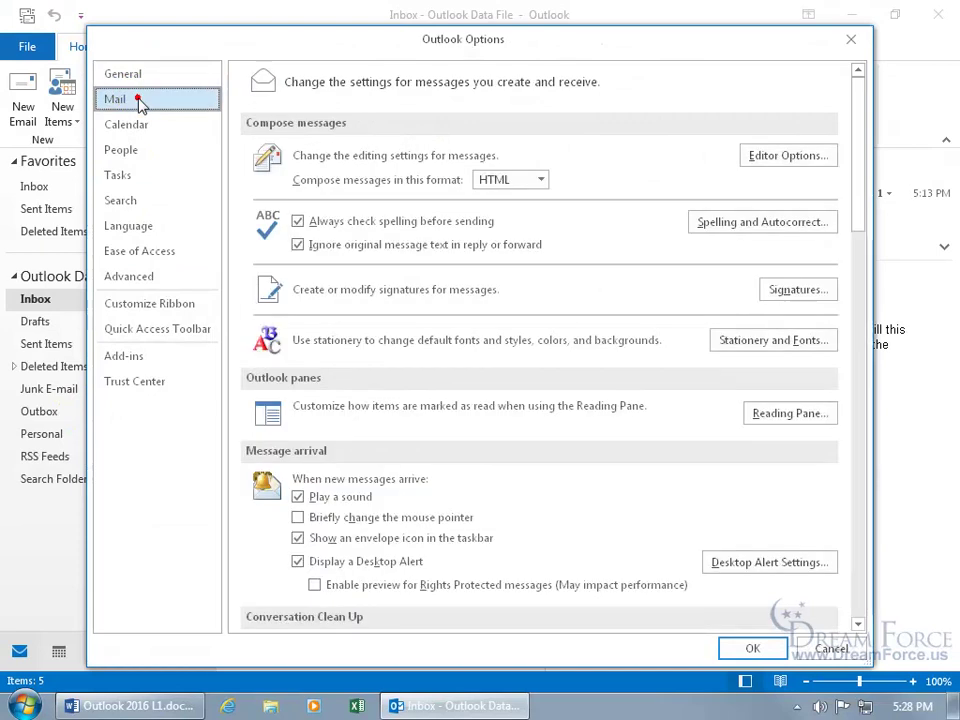
left_click(761, 345)
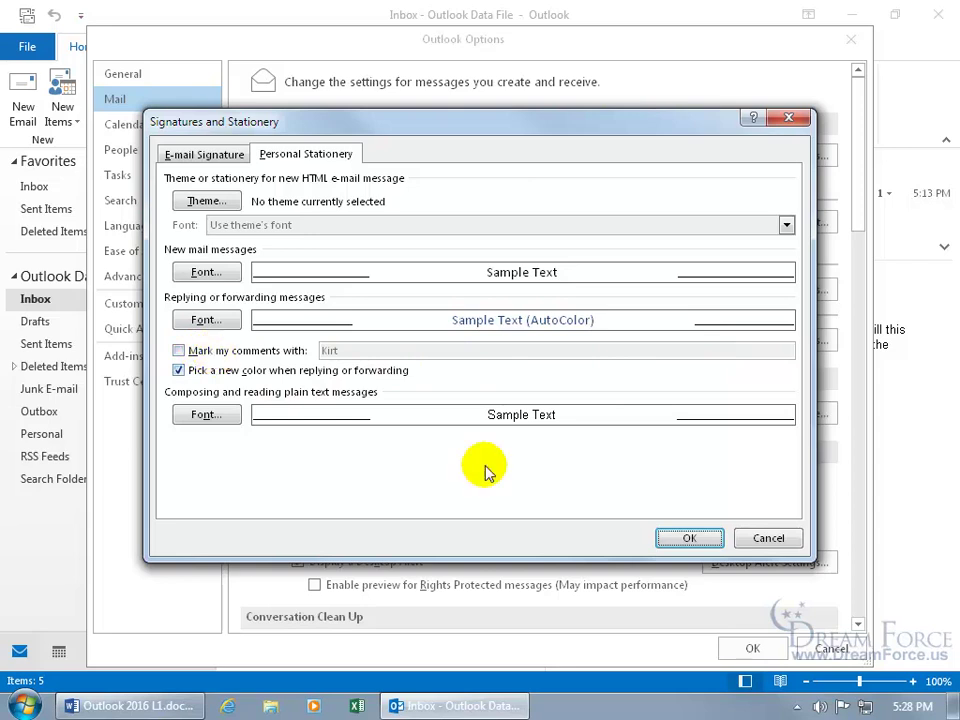
left_click(687, 538)
Forward the New Ghost Investigation email again with the cursor placed after 'Sincerely,'.
left_click(752, 648)
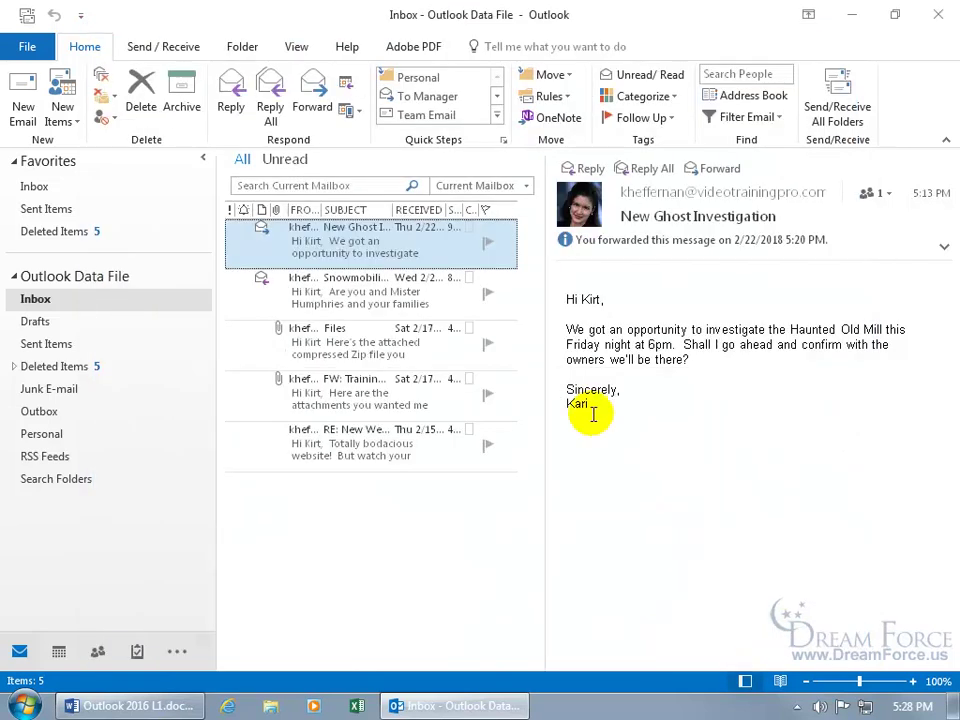
left_click(716, 168)
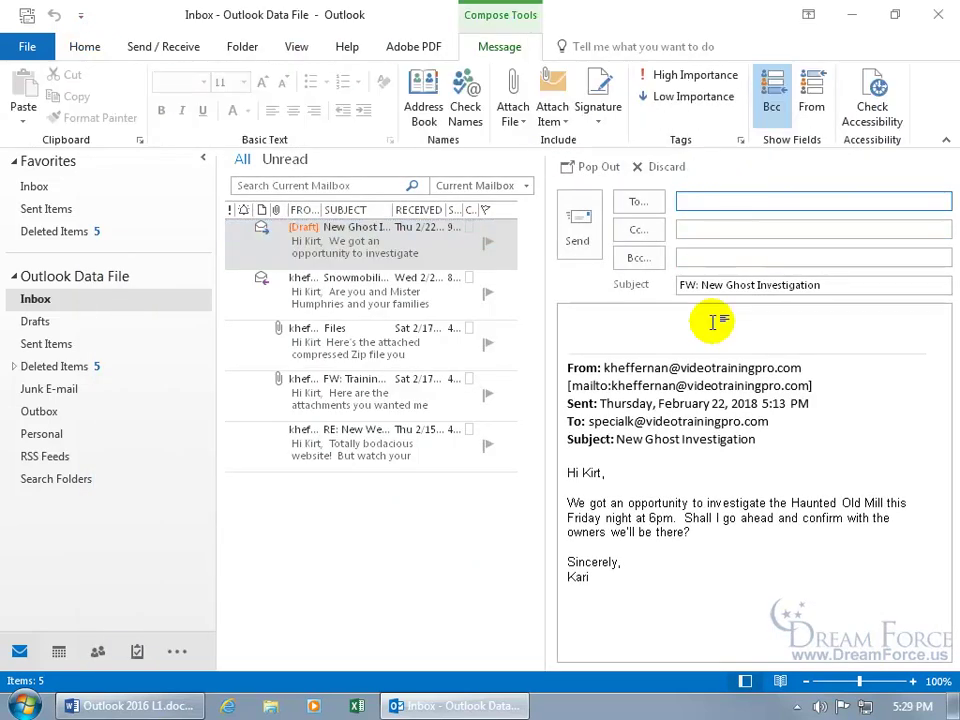
left_click(677, 561)
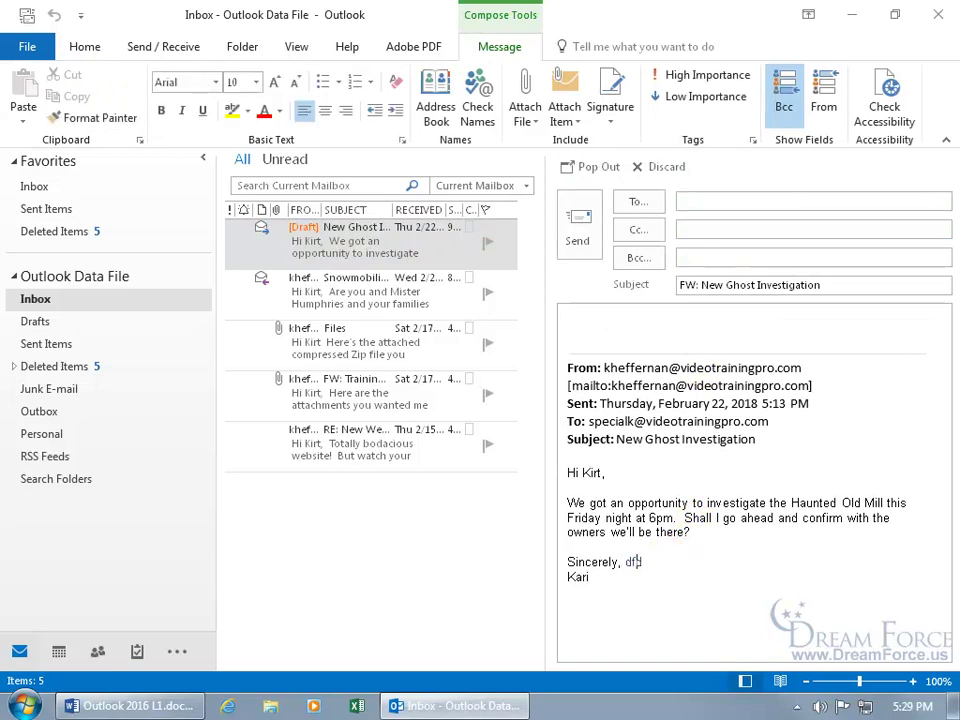